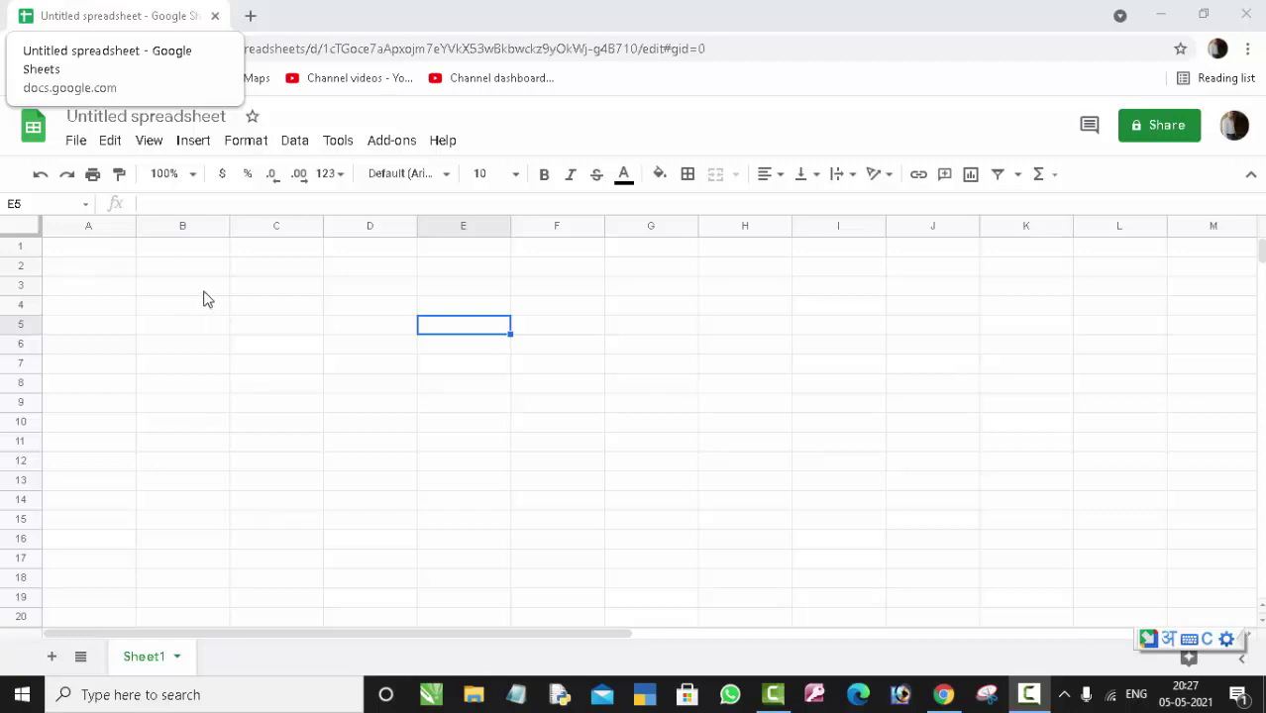
# - Select cell B3 in the blank spreadsheet and open the Tools menu
pyautogui.click(205, 292)
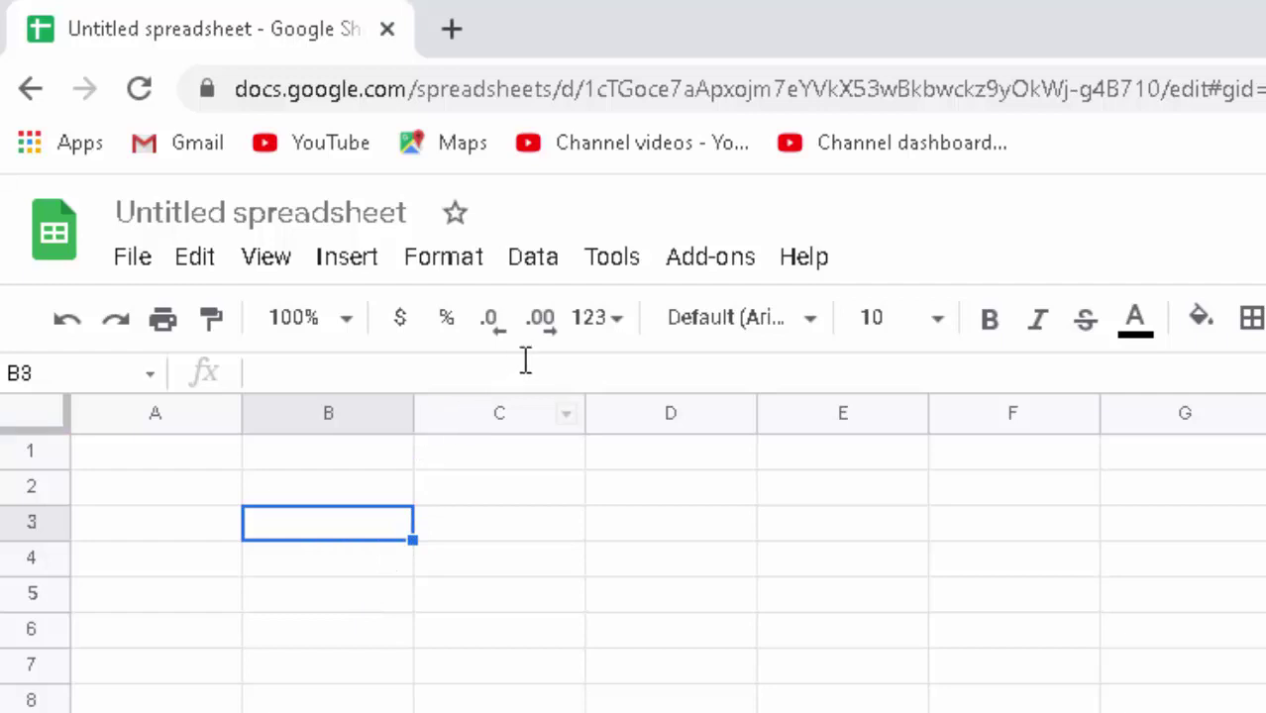
pyautogui.click(623, 269)
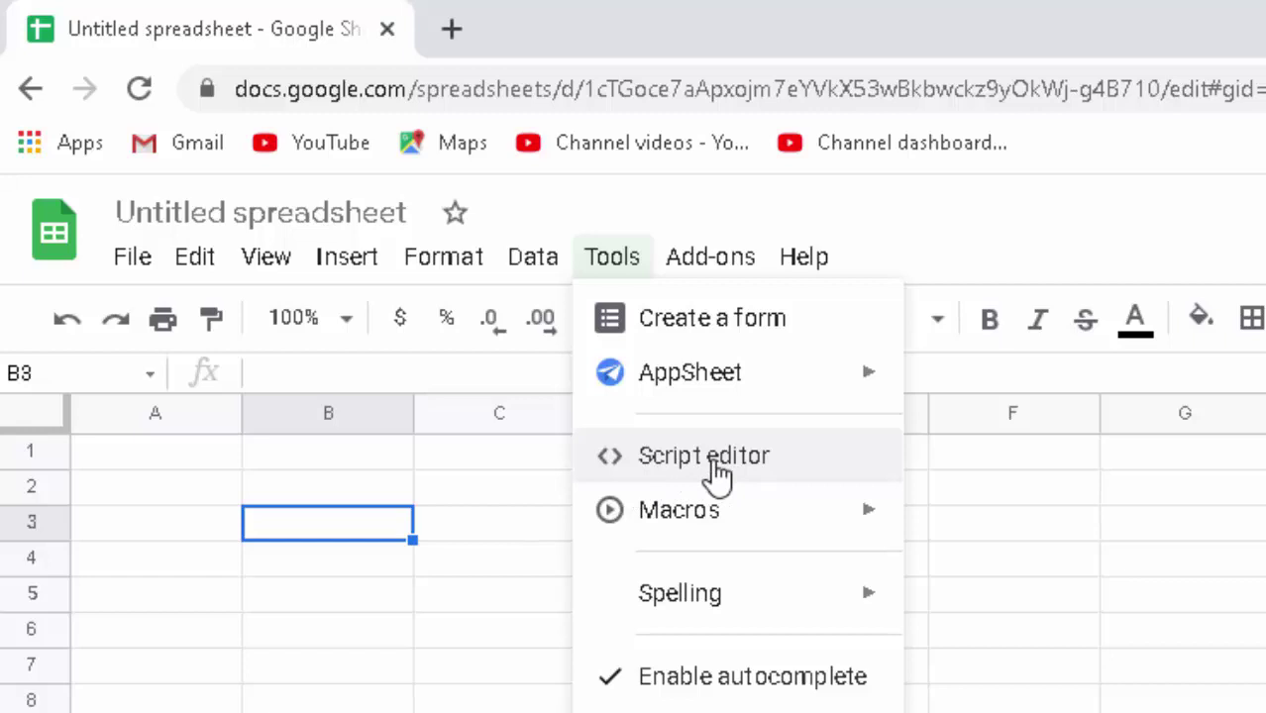
# - Open the Script editor and rename myFunction to cube with parameter input
pyautogui.click(719, 472)
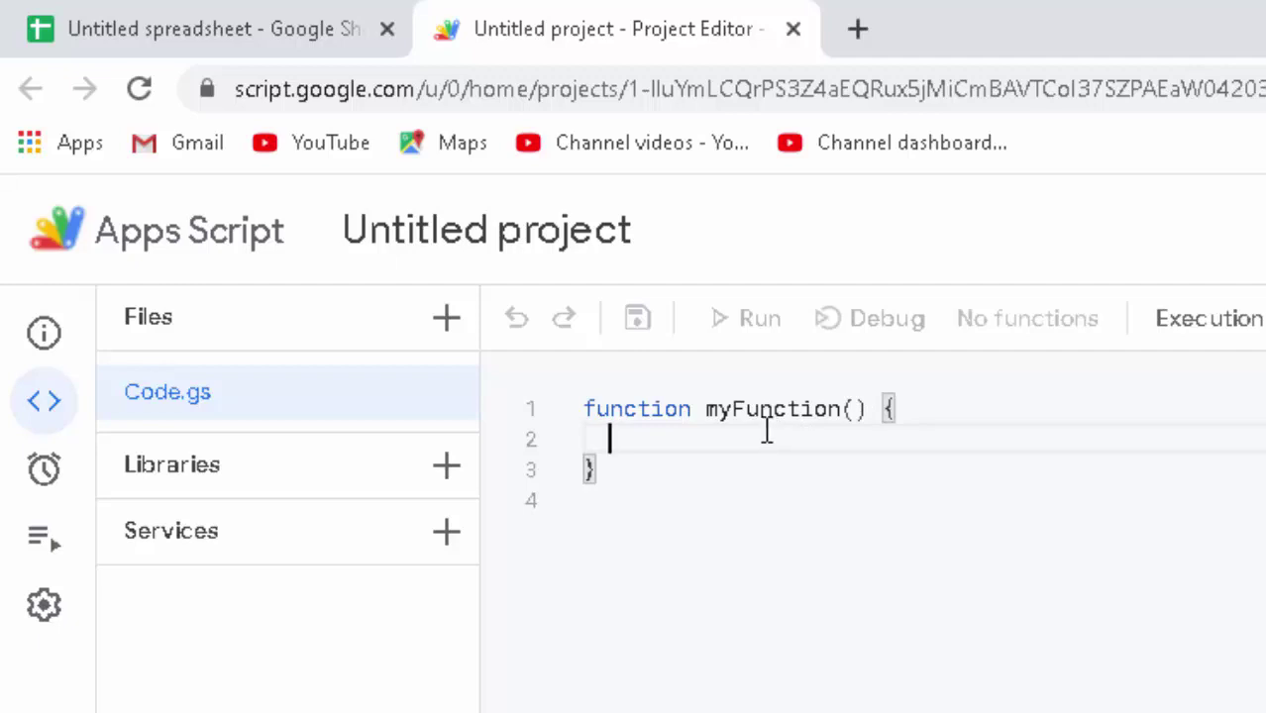
pyautogui.doubleClick(842, 412)
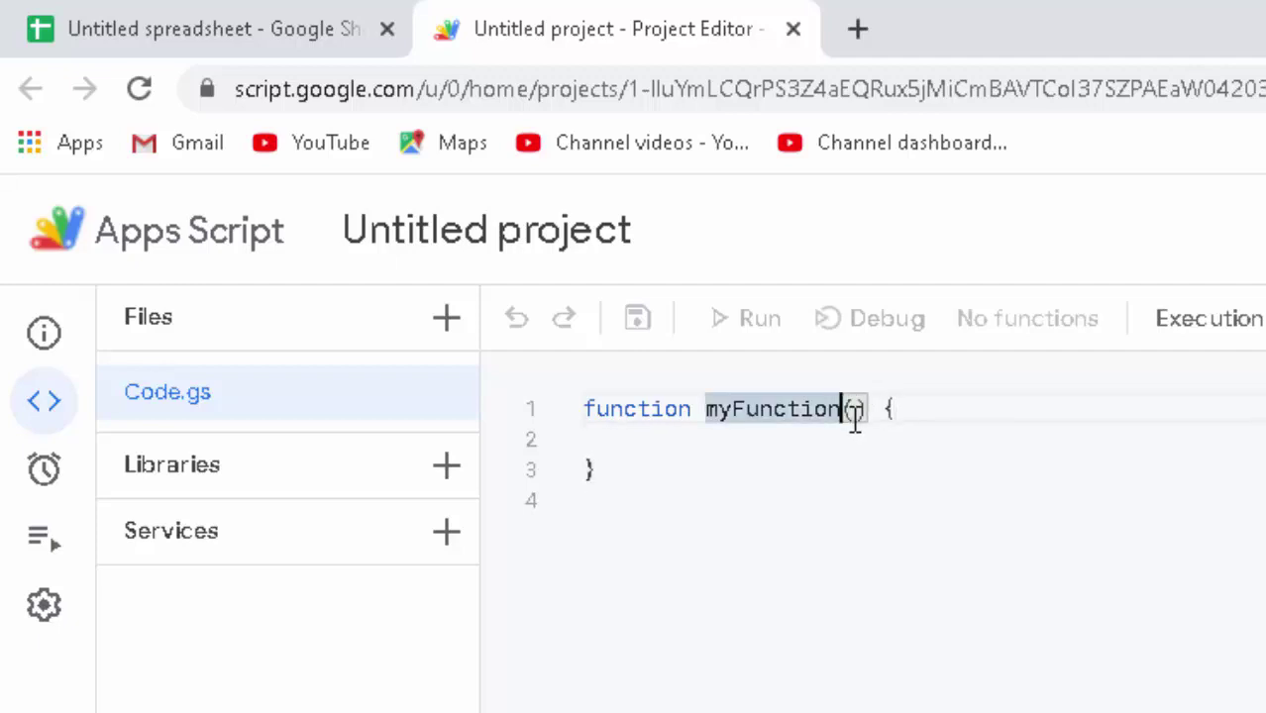
pyautogui.press('BackSpace')
pyautogui.press('BackSpace')
pyautogui.press('BackSpace')
pyautogui.press('BackSpace')
pyautogui.press('BackSpace')
pyautogui.press('BackSpace')
pyautogui.press('BackSpace')
pyautogui.press('BackSpace')
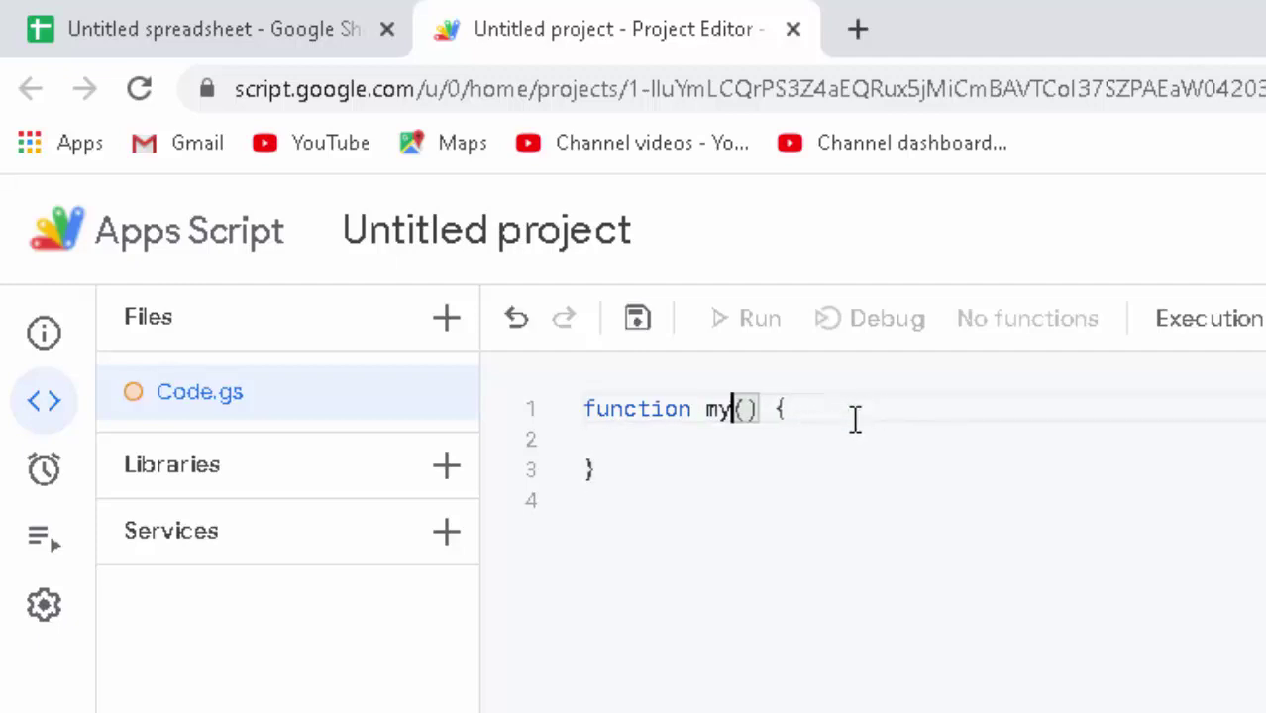
pyautogui.press('BackSpace')
pyautogui.press('BackSpace')
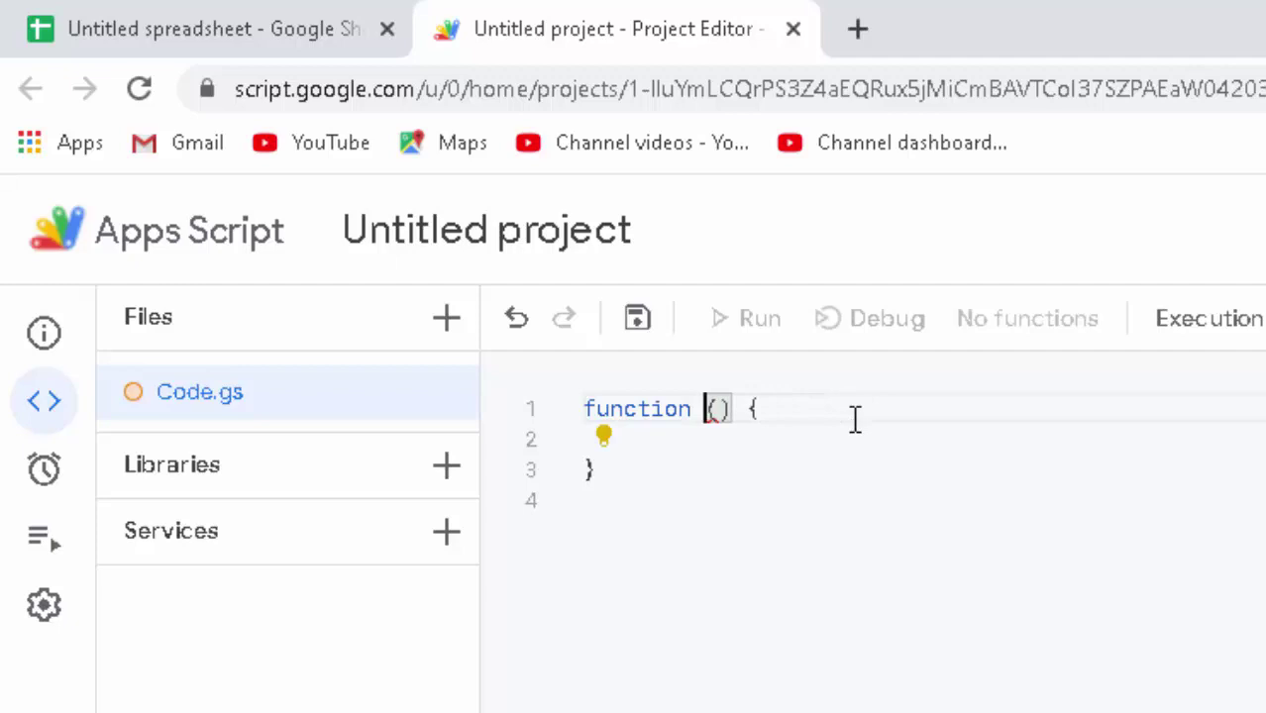
pyautogui.write('cub')
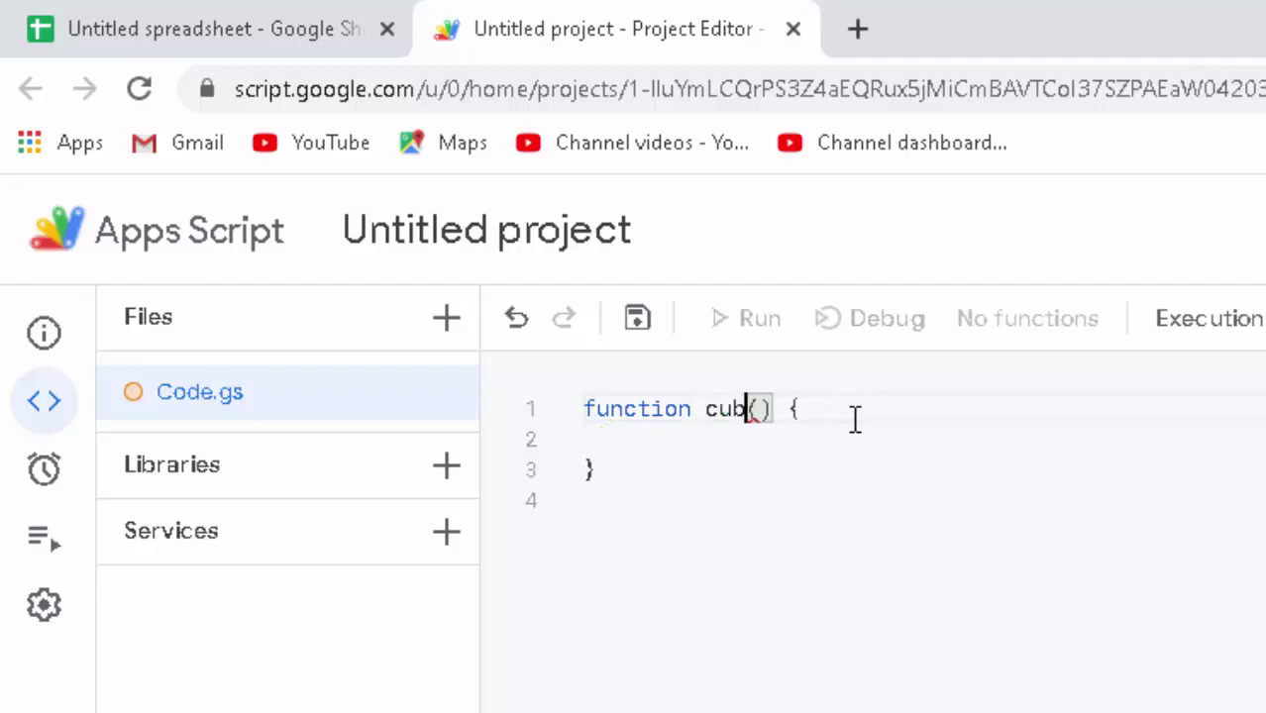
pyautogui.write('e')
pyautogui.write('in')
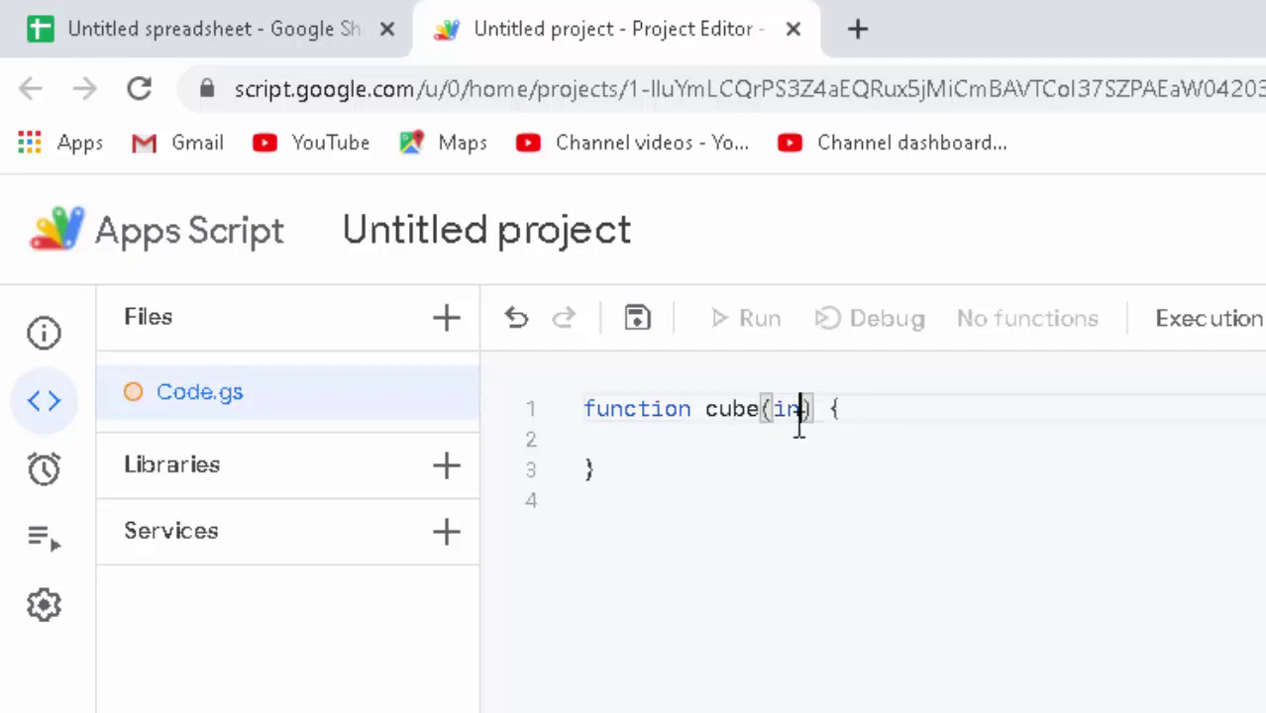
pyautogui.write('put')
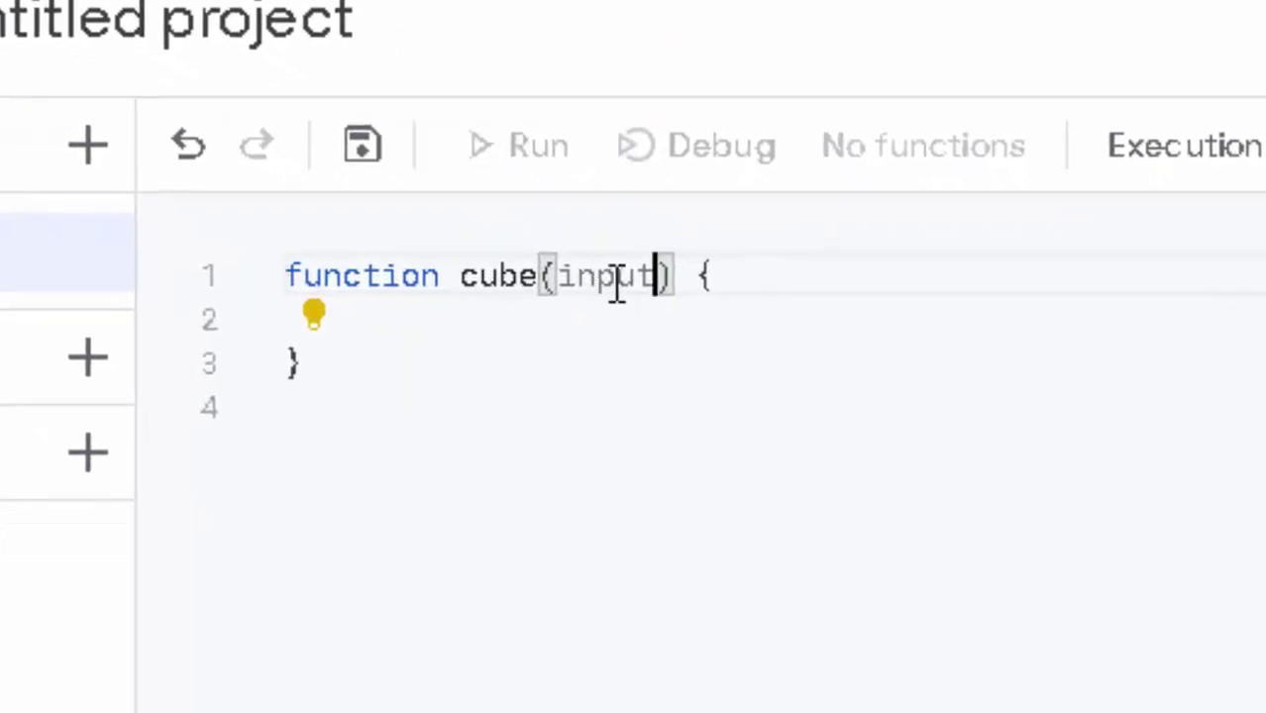
# - Add the line 'return input*3' to the cube function body and save the project
pyautogui.click(844, 279)
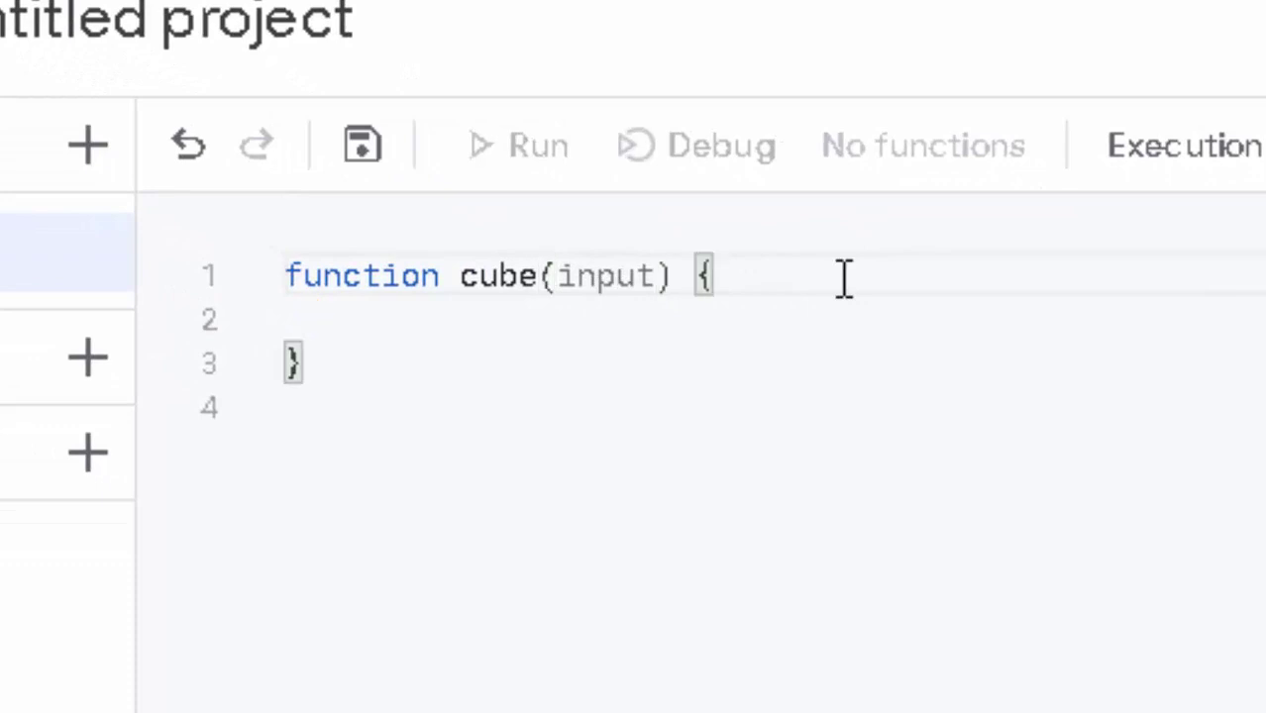
pyautogui.press('Return')
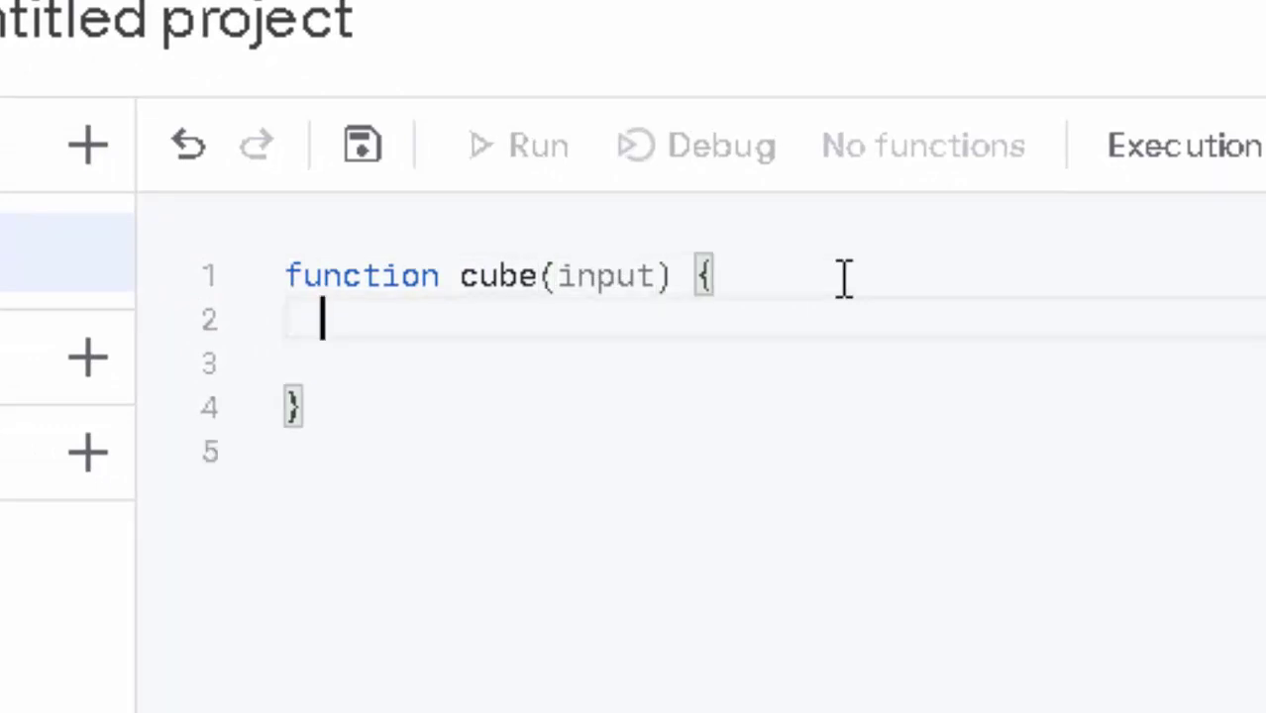
pyautogui.write('r')
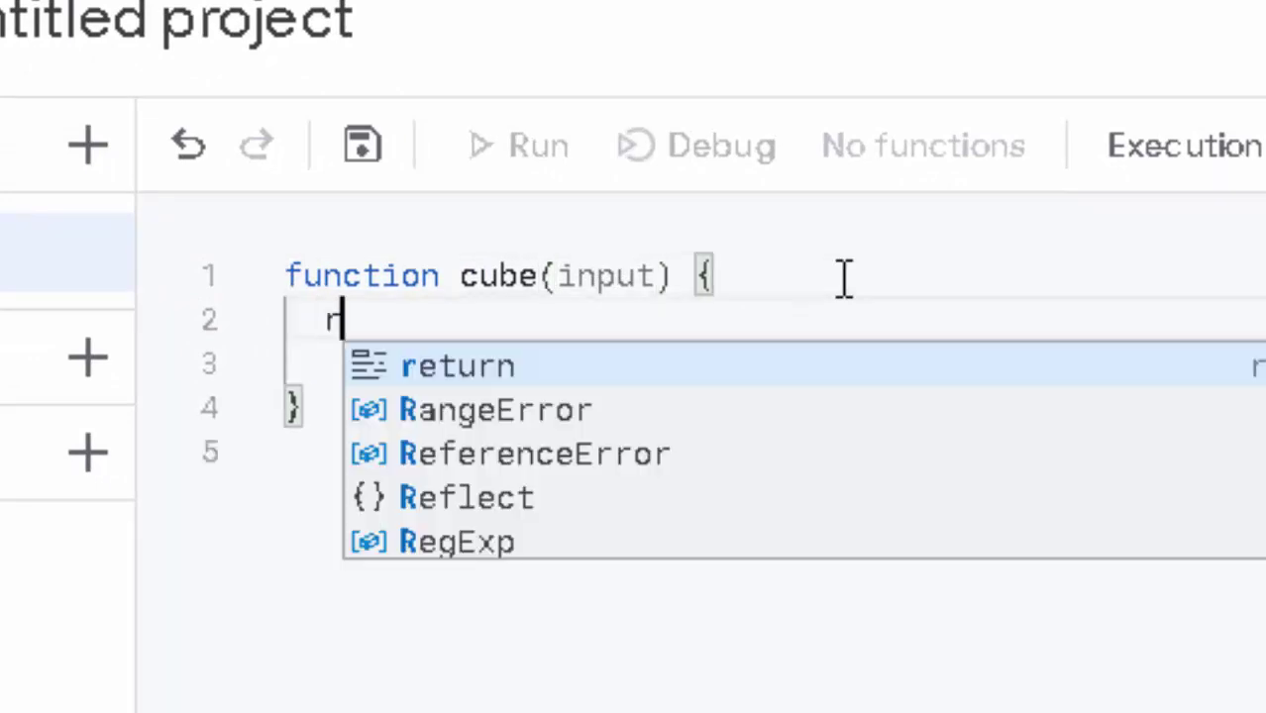
pyautogui.write('eturn')
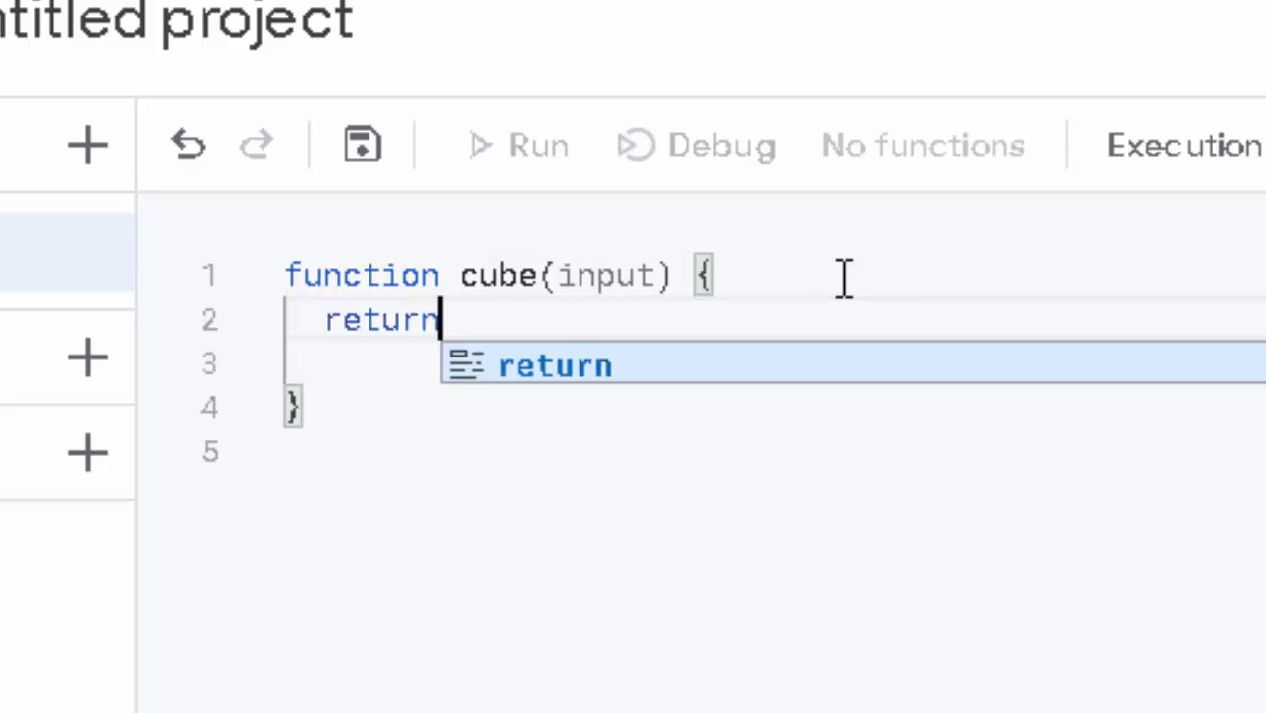
pyautogui.write(' i')
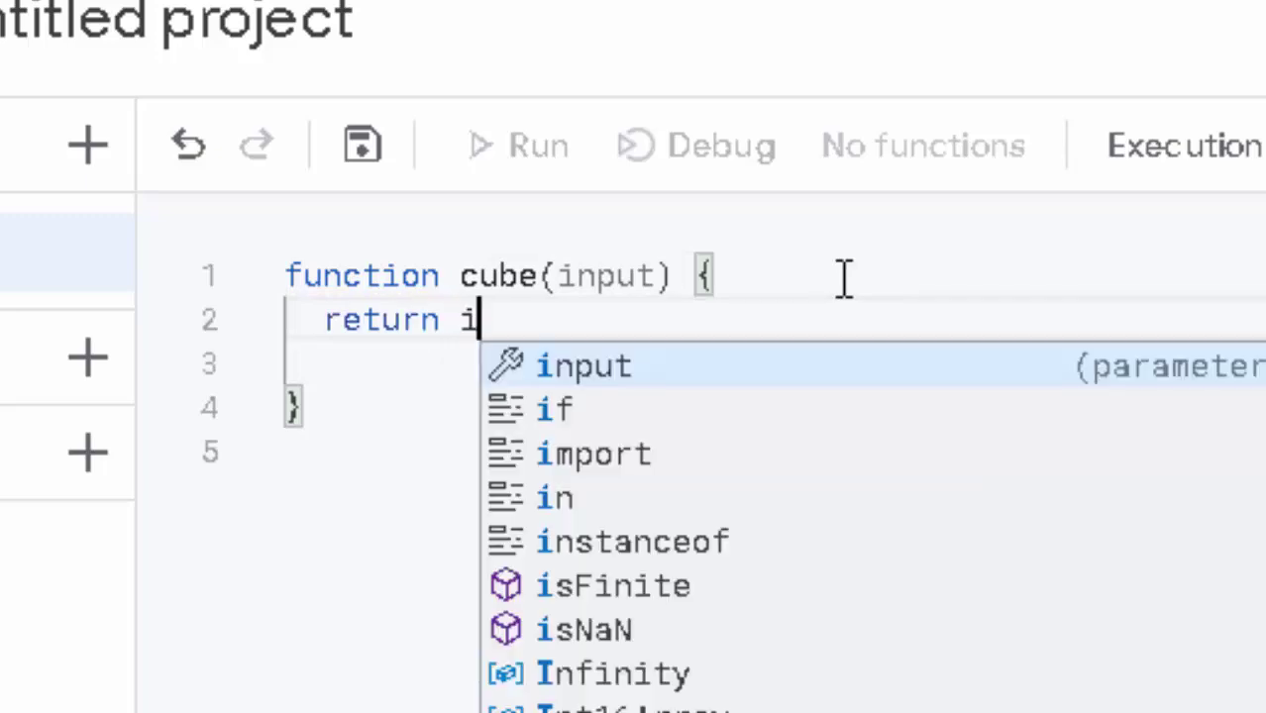
pyautogui.write('npu')
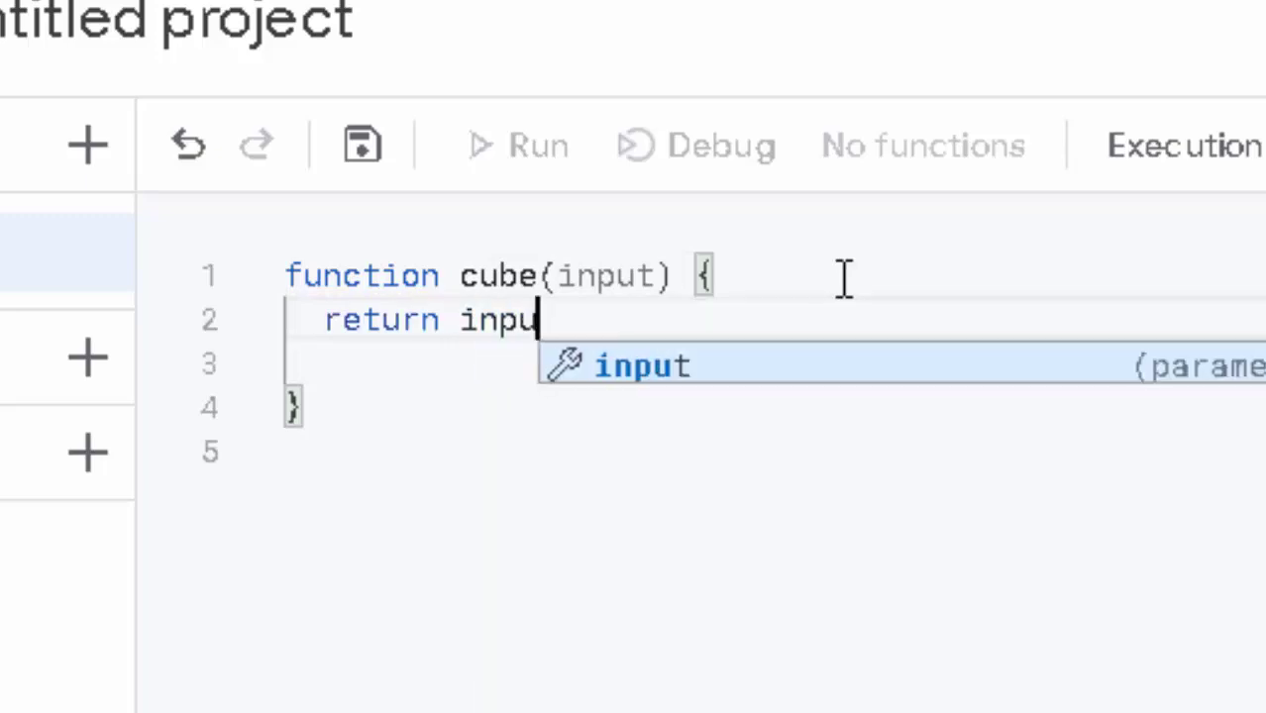
pyautogui.write('t')
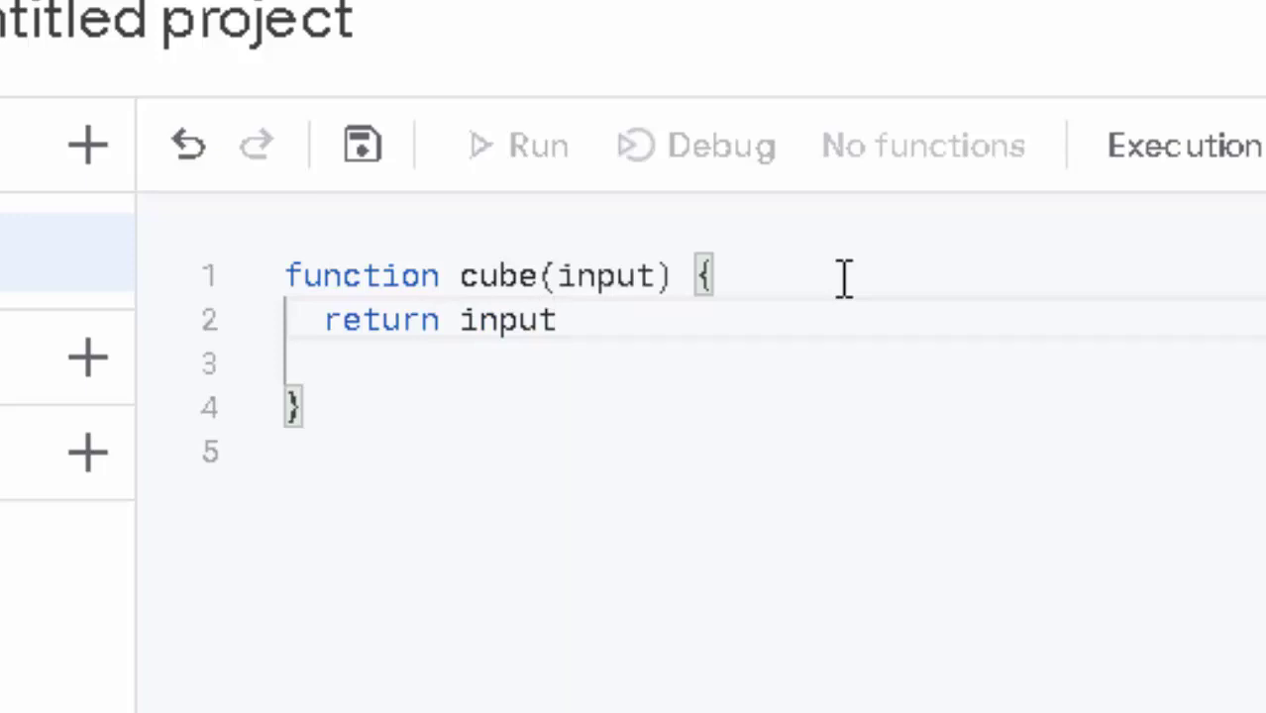
pyautogui.write('*')
pyautogui.write('3')
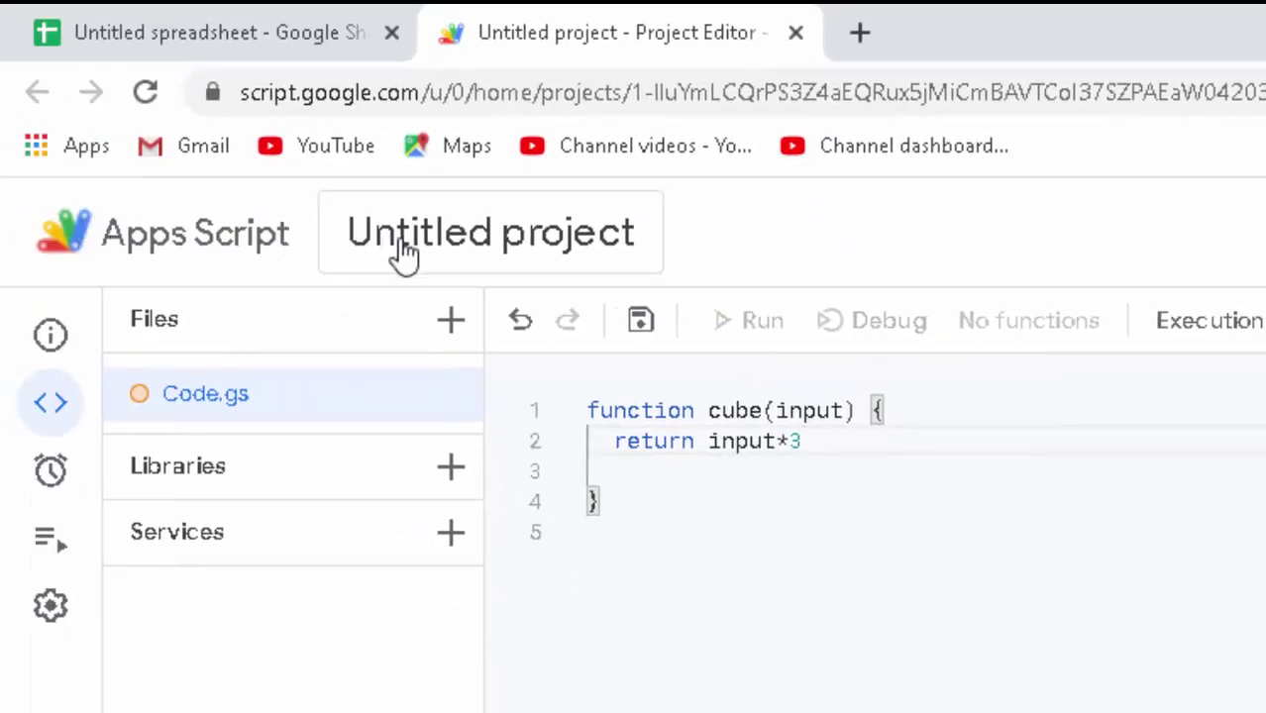
pyautogui.click(641, 325)
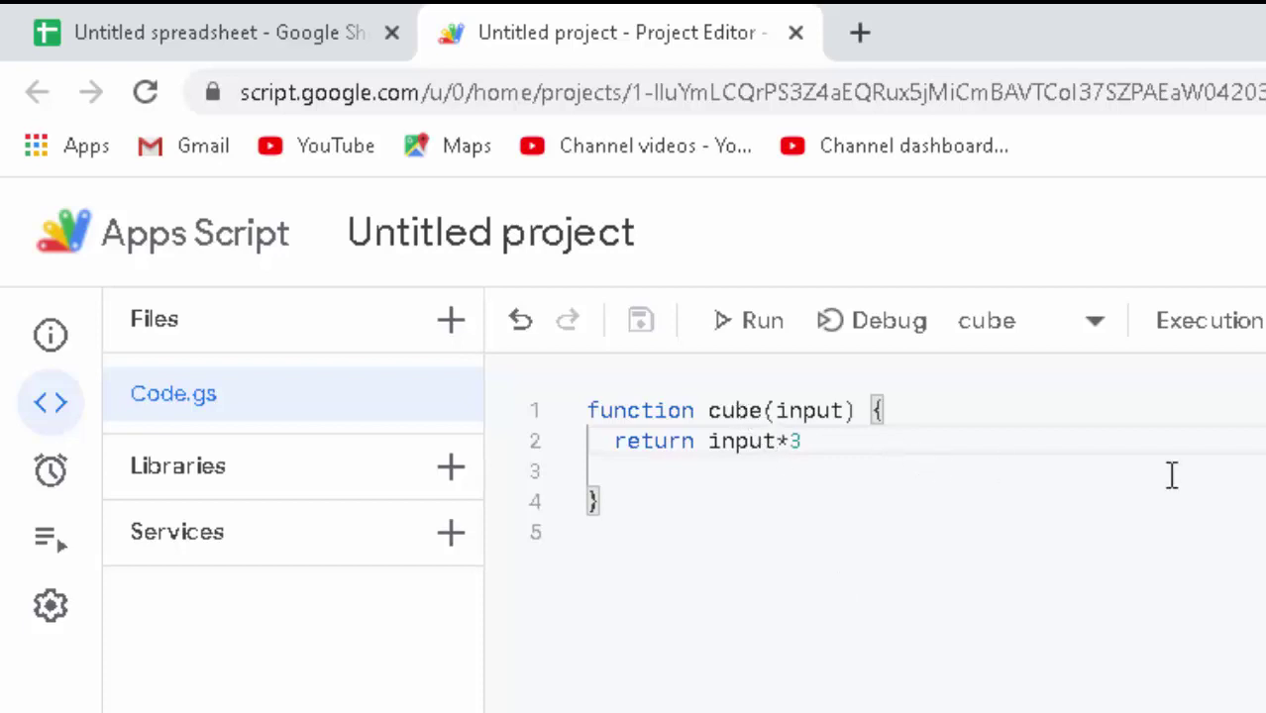
# - Back in the spreadsheet, enter =cube(3) in B3 so it shows 9
pyautogui.click(223, 30)
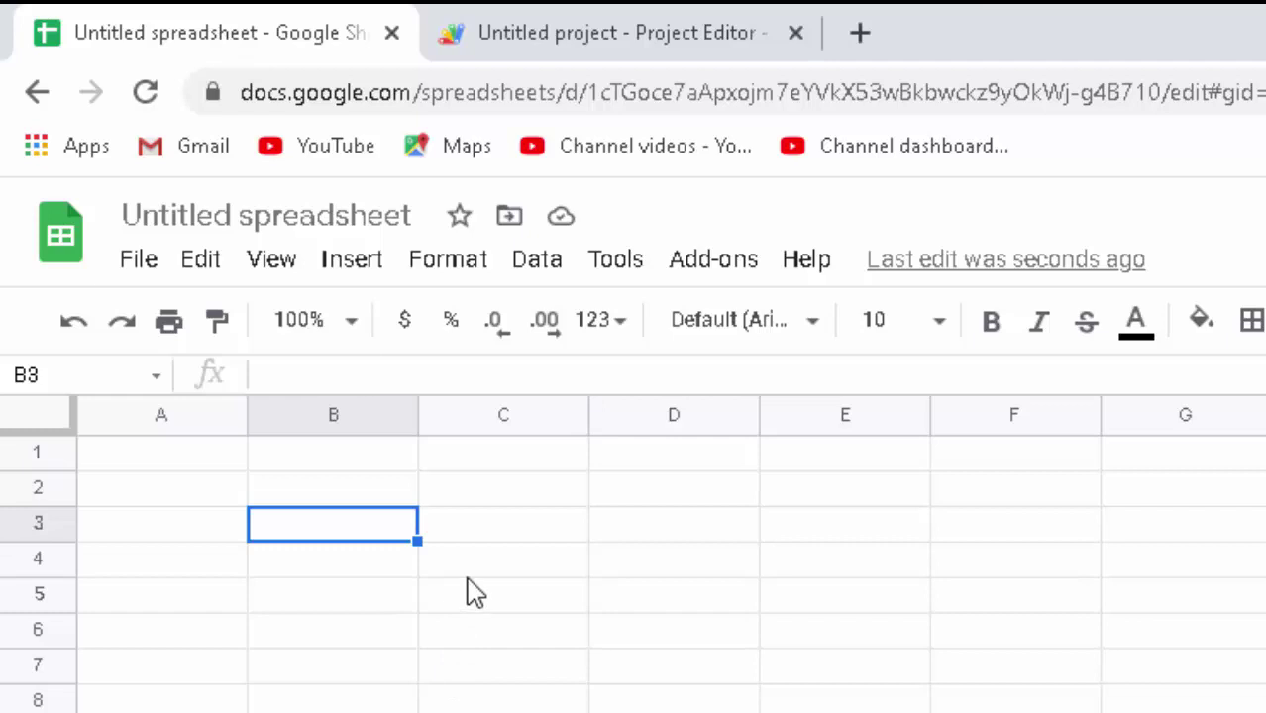
pyautogui.write('=')
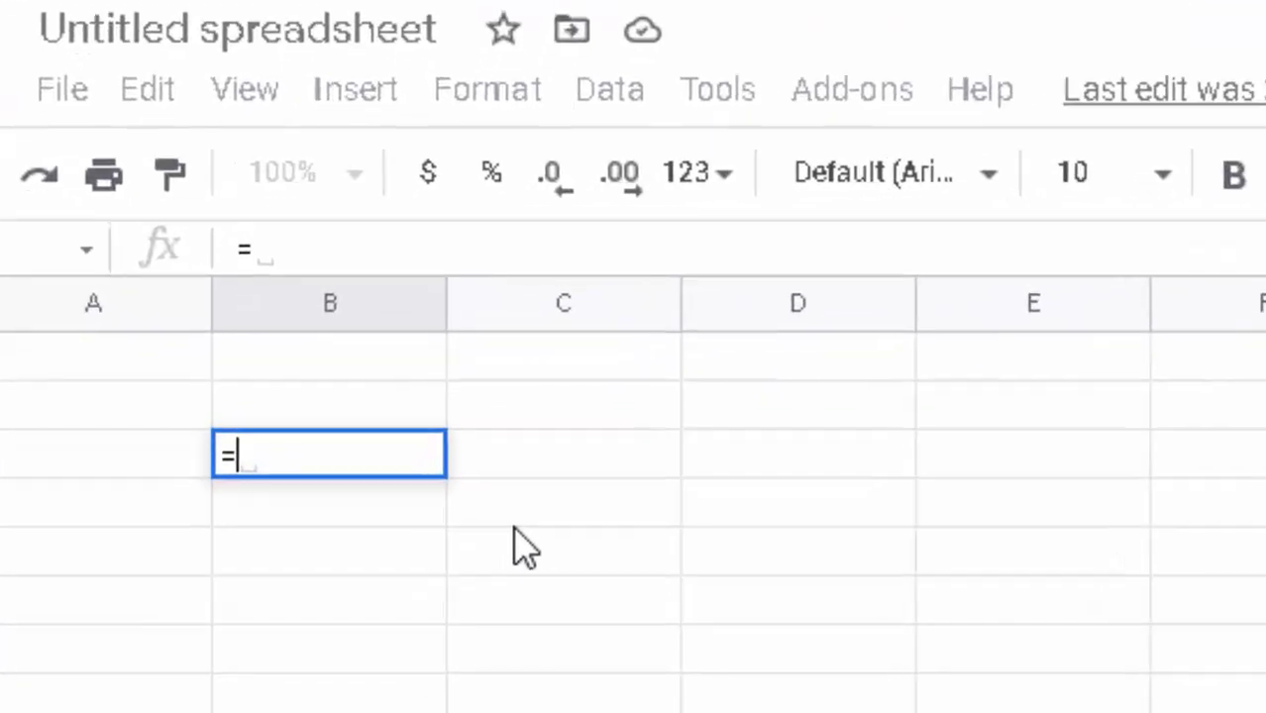
pyautogui.write('cu')
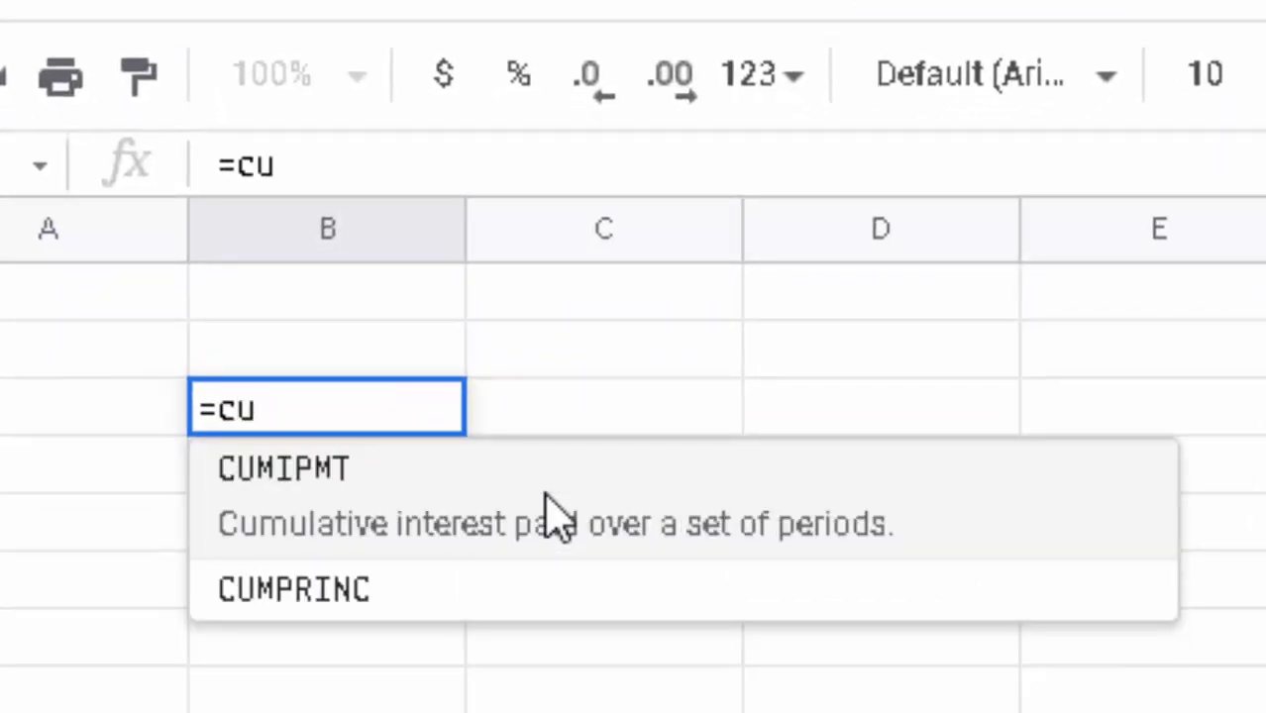
pyautogui.write('be')
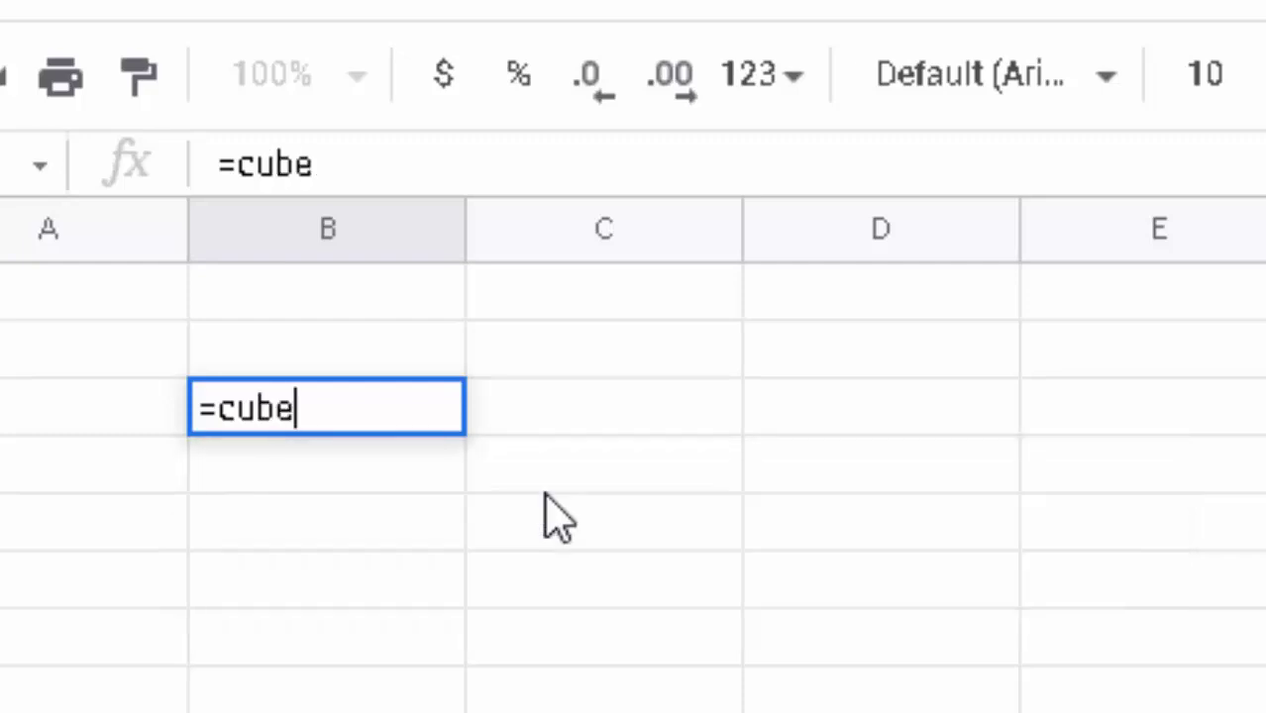
pyautogui.write('(')
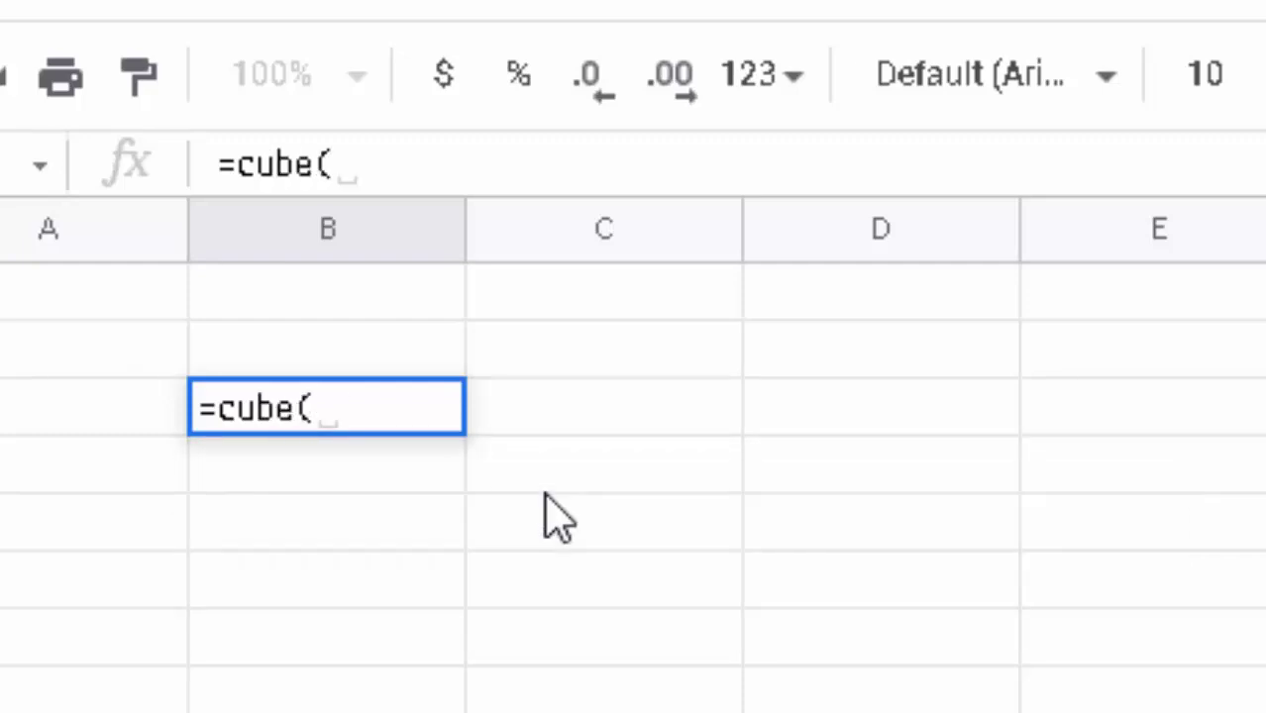
pyautogui.write('3')
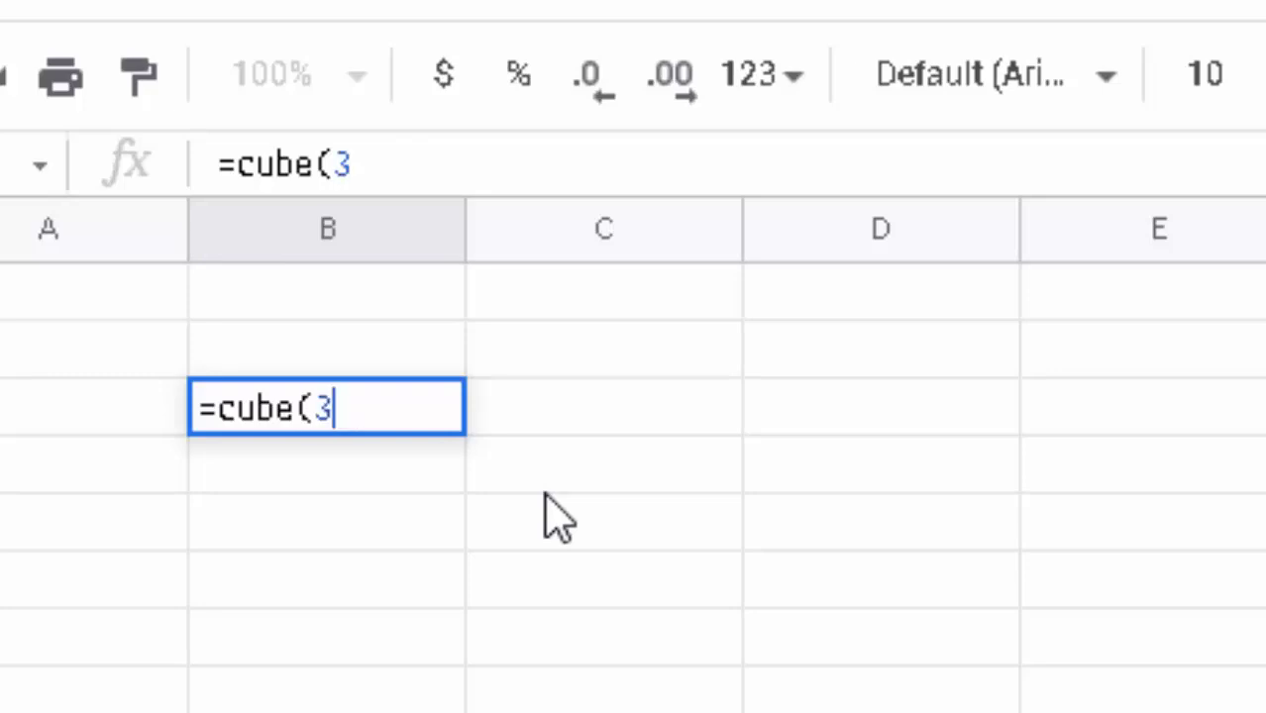
pyautogui.write(')')
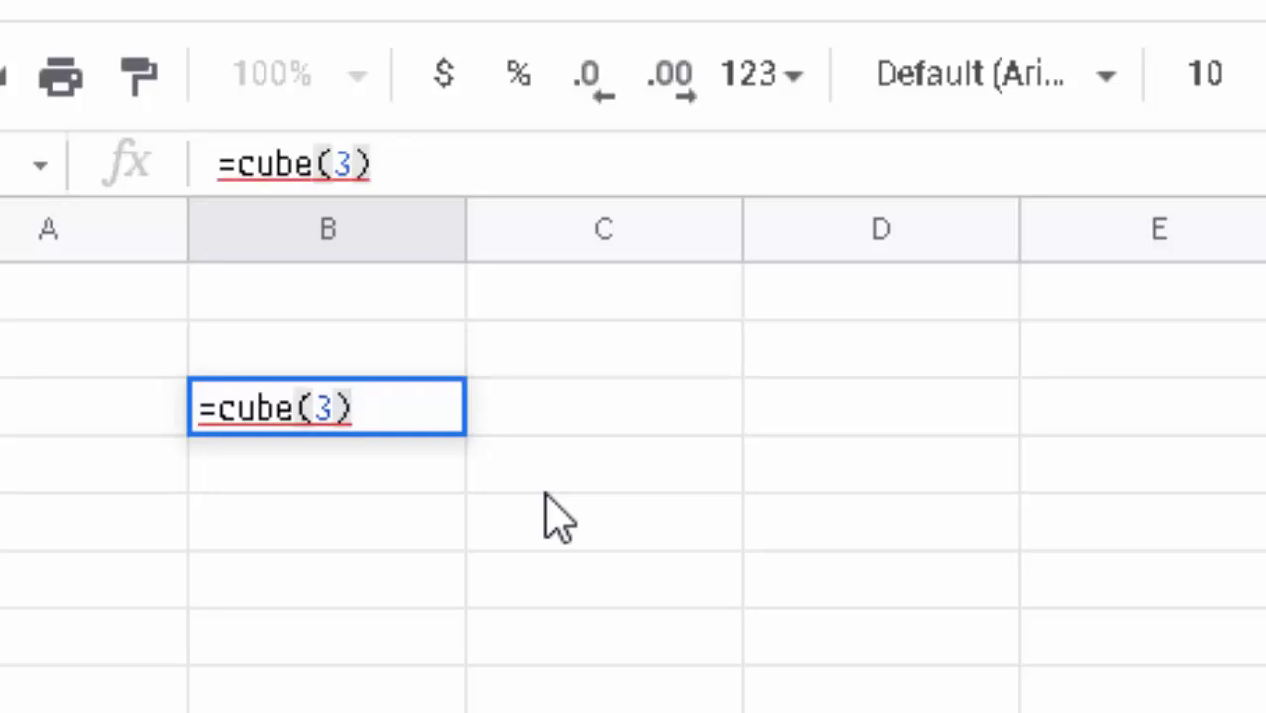
pyautogui.press('Return')
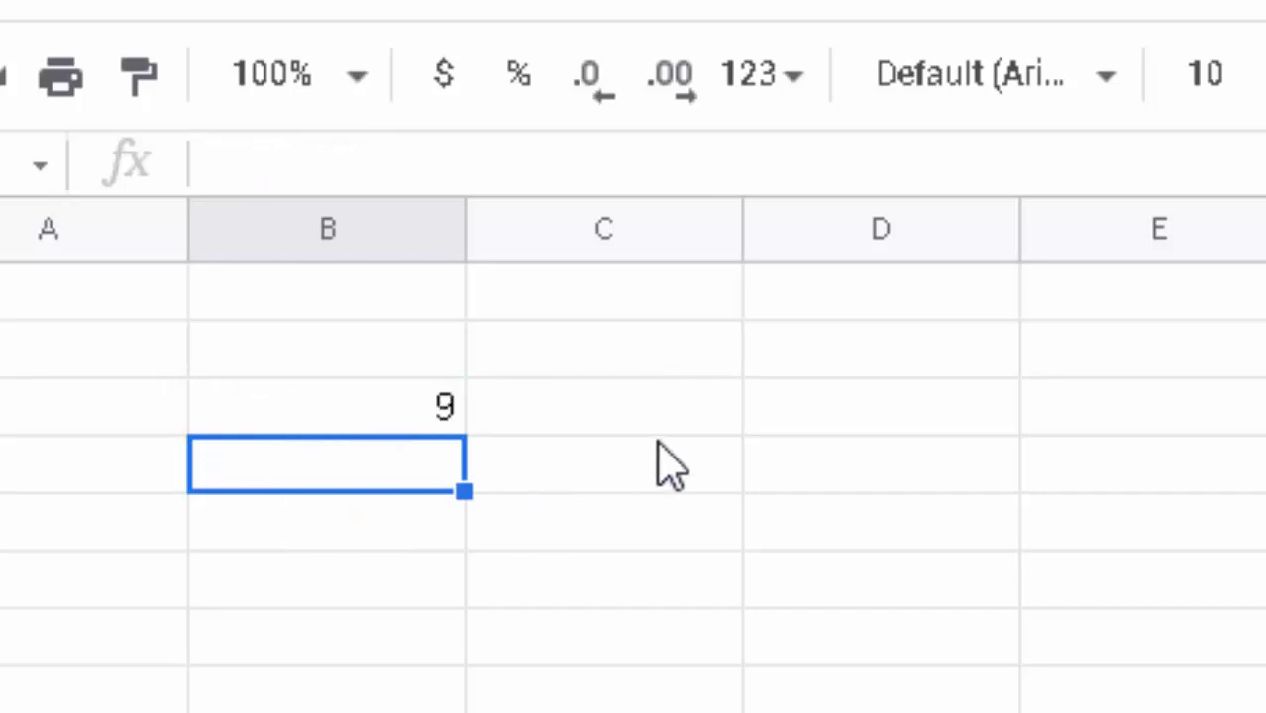
# - Enter =cube(2) in D3 and =cube(5) in D6, giving 6 and 15
pyautogui.click(800, 404)
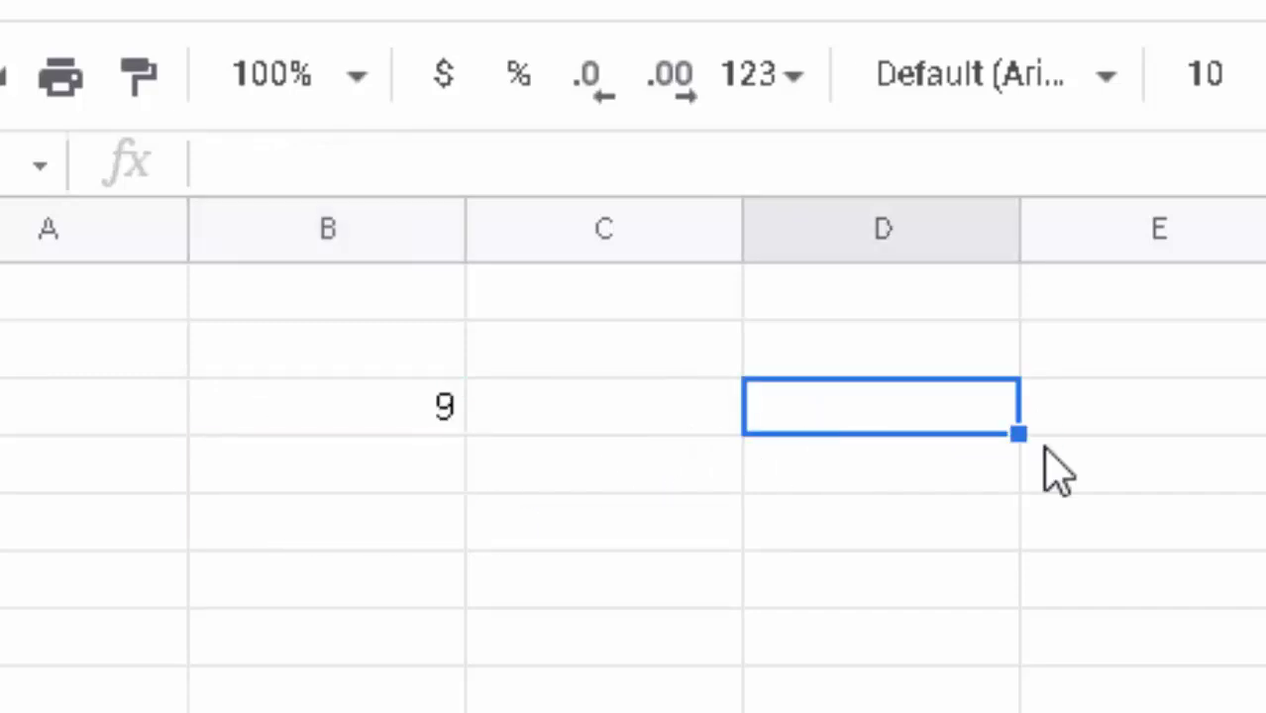
pyautogui.write('=c')
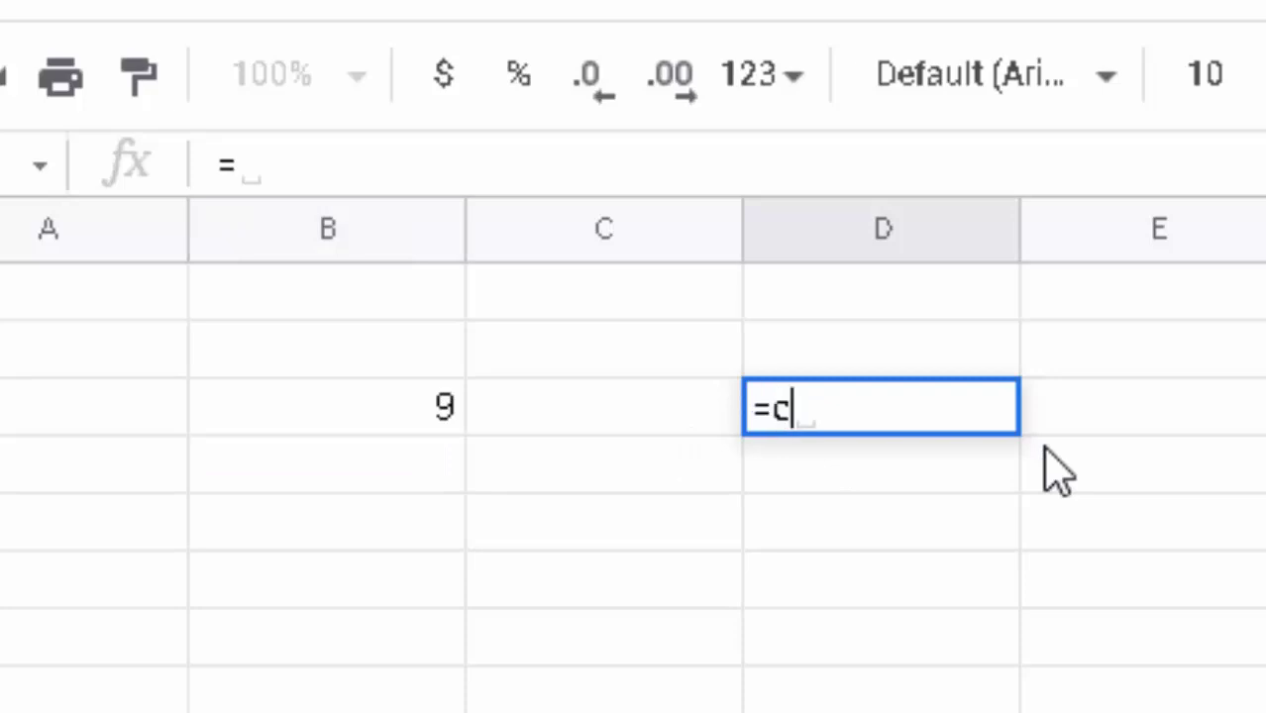
pyautogui.write('ube')
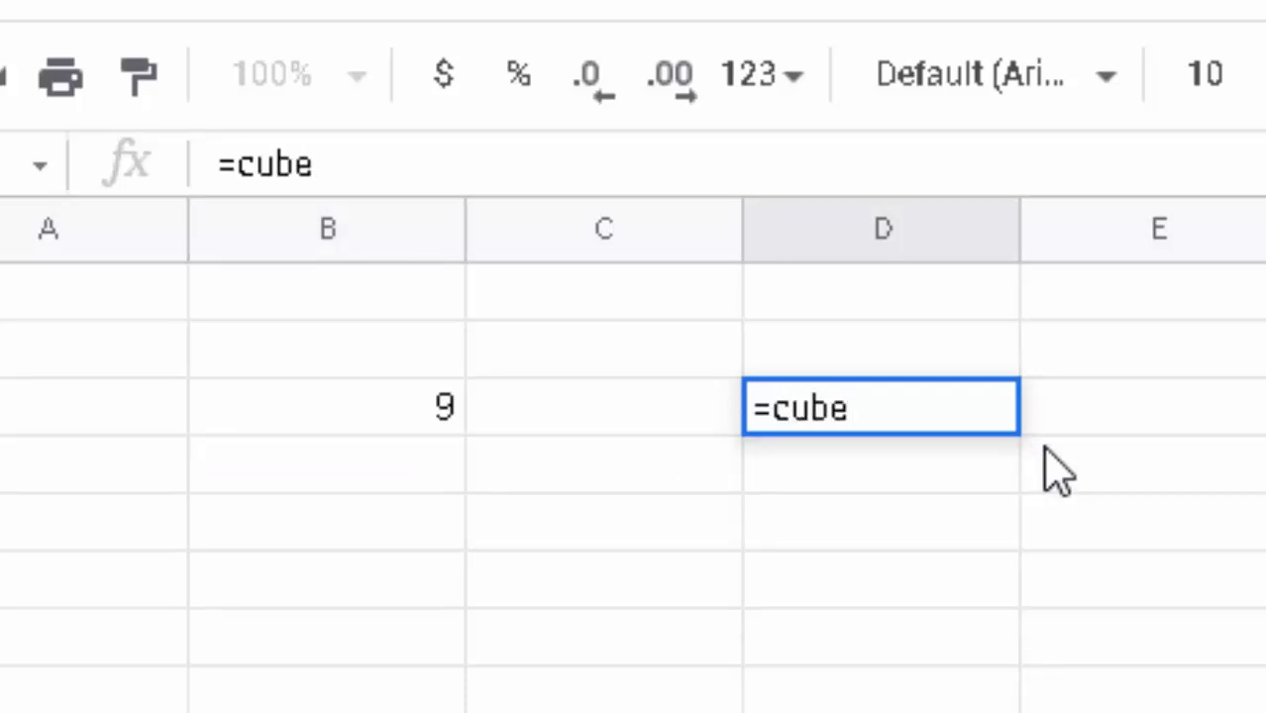
pyautogui.write('(')
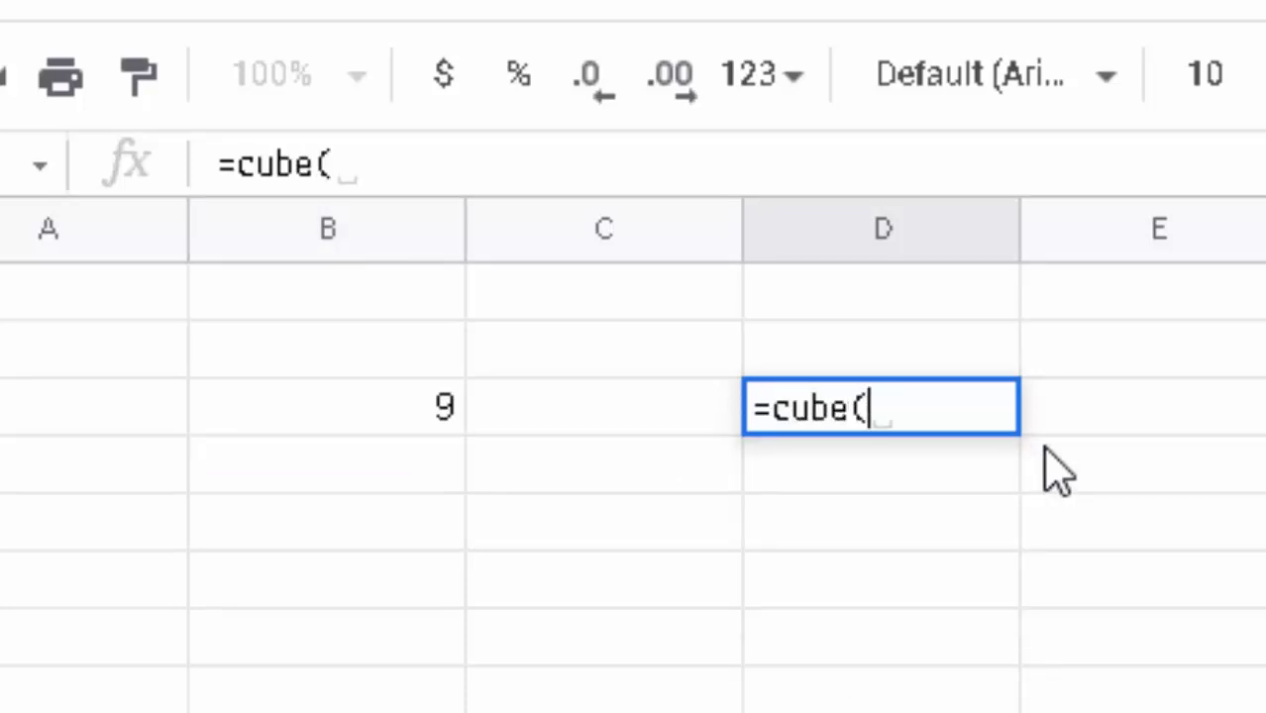
pyautogui.write('2)')
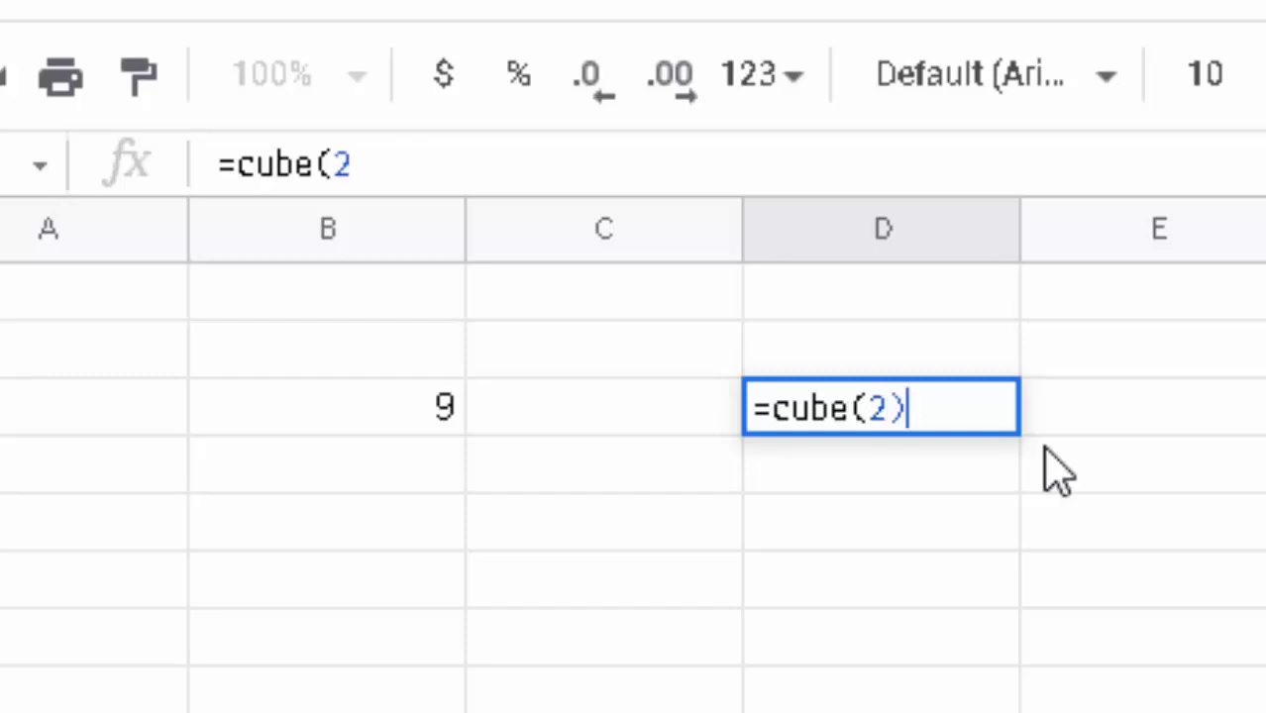
pyautogui.press('Return')
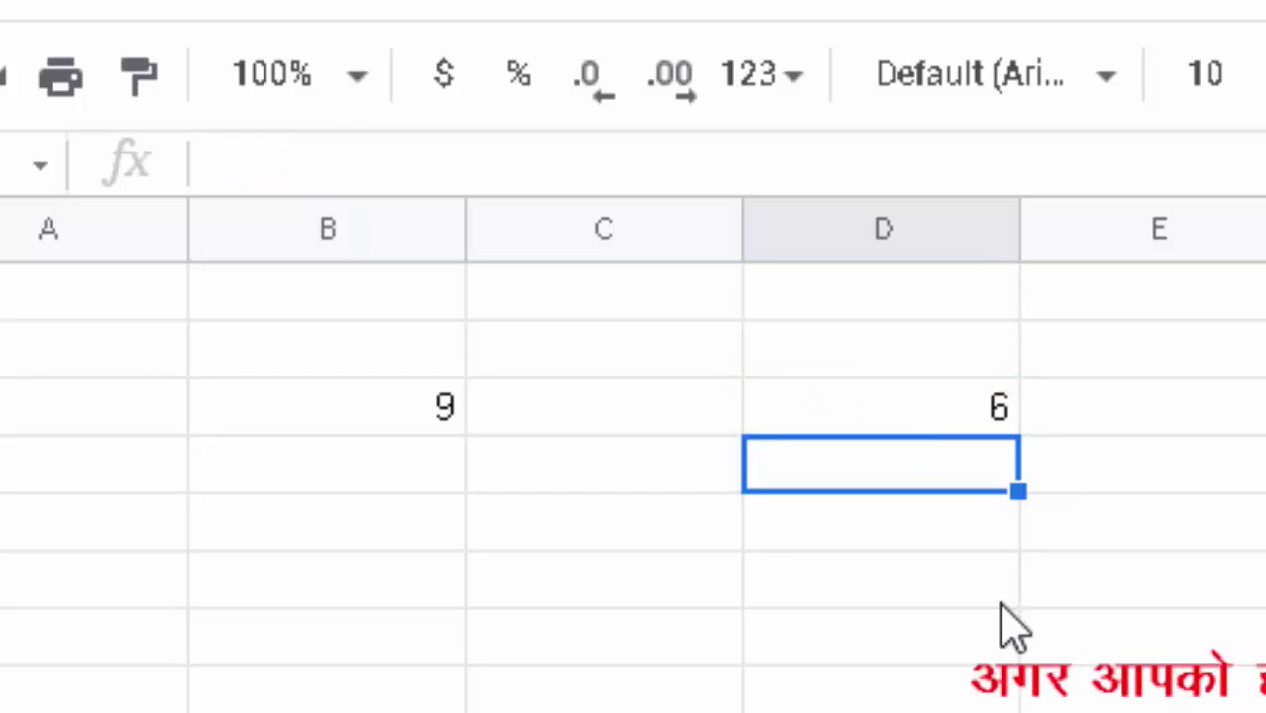
pyautogui.click(924, 575)
pyautogui.write('=')
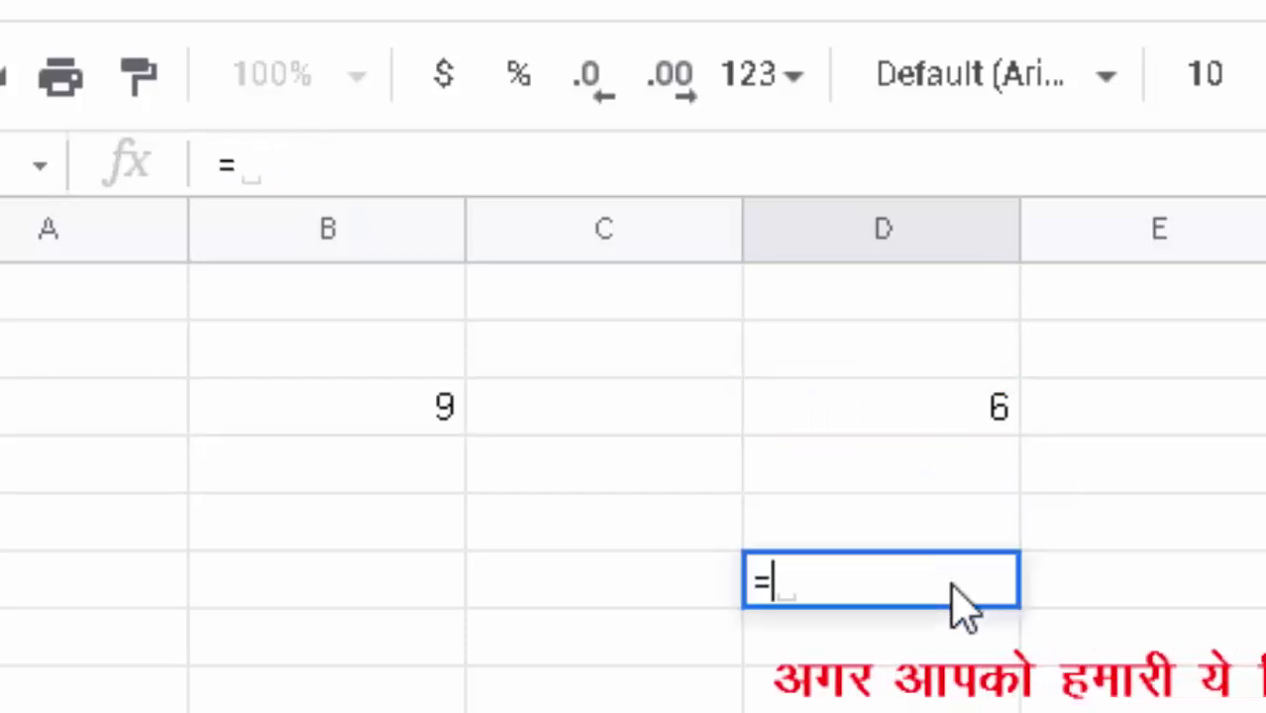
pyautogui.write('c')
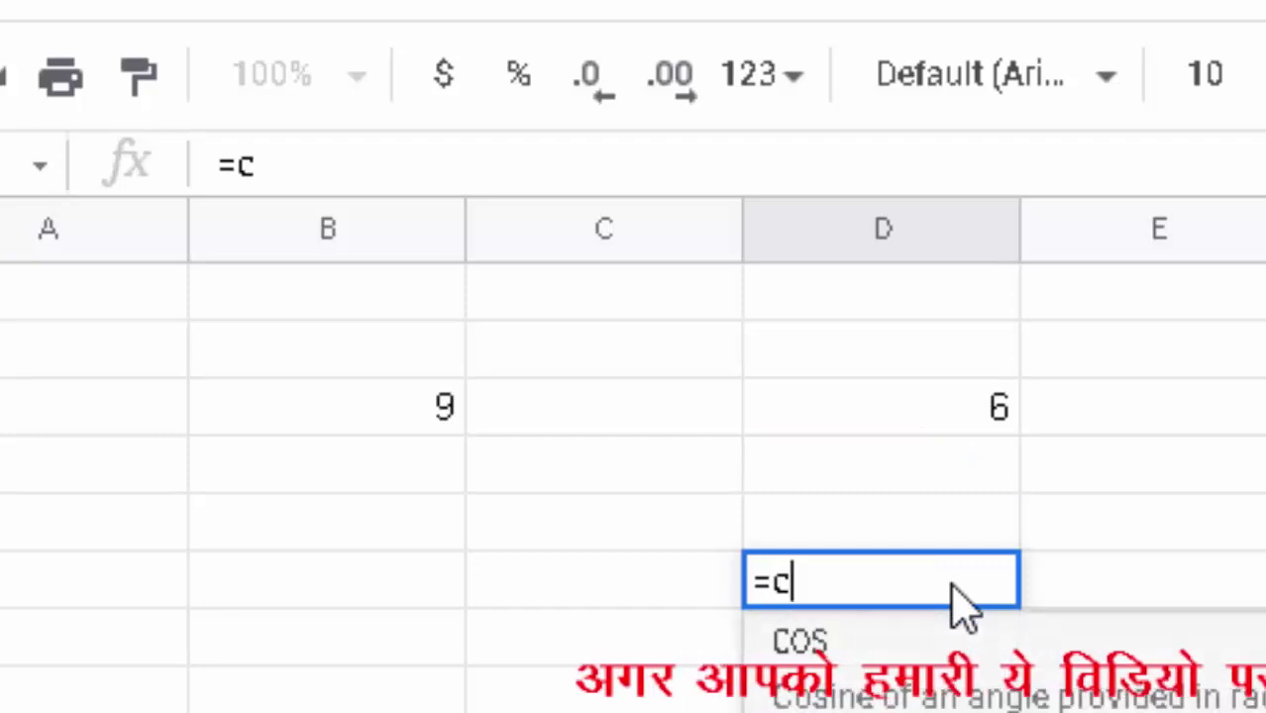
pyautogui.write('ube')
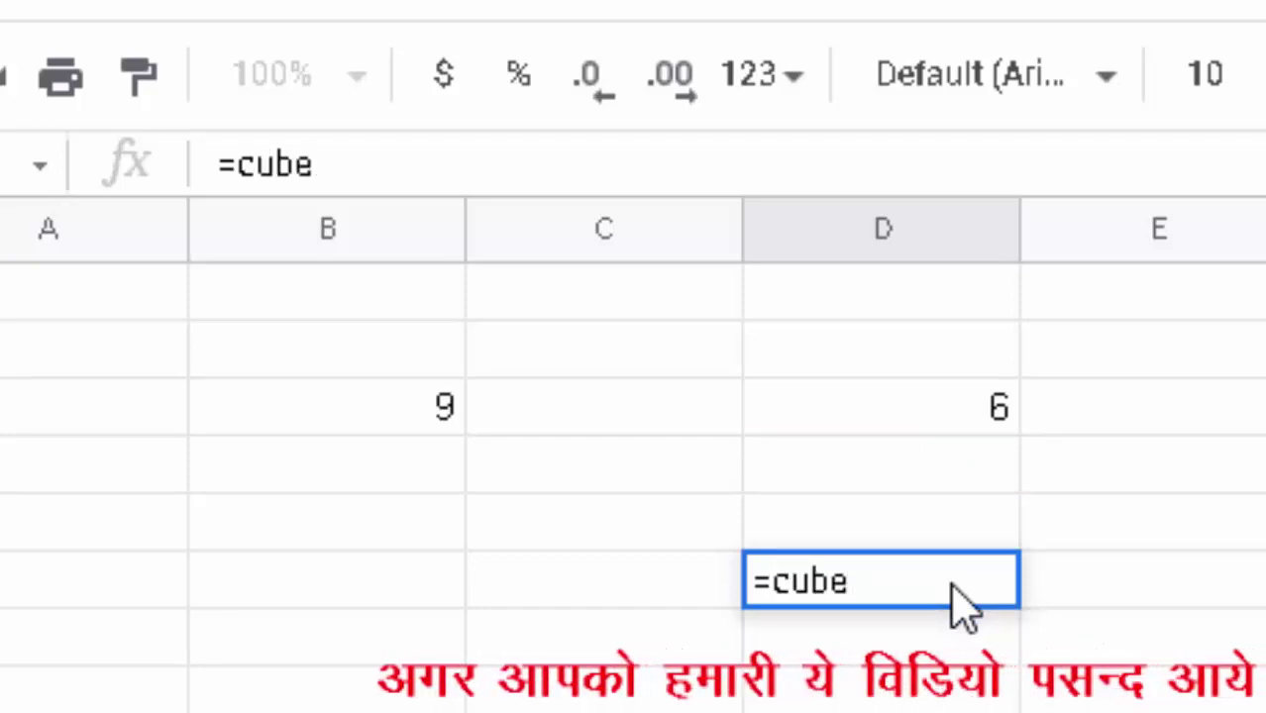
pyautogui.write('(')
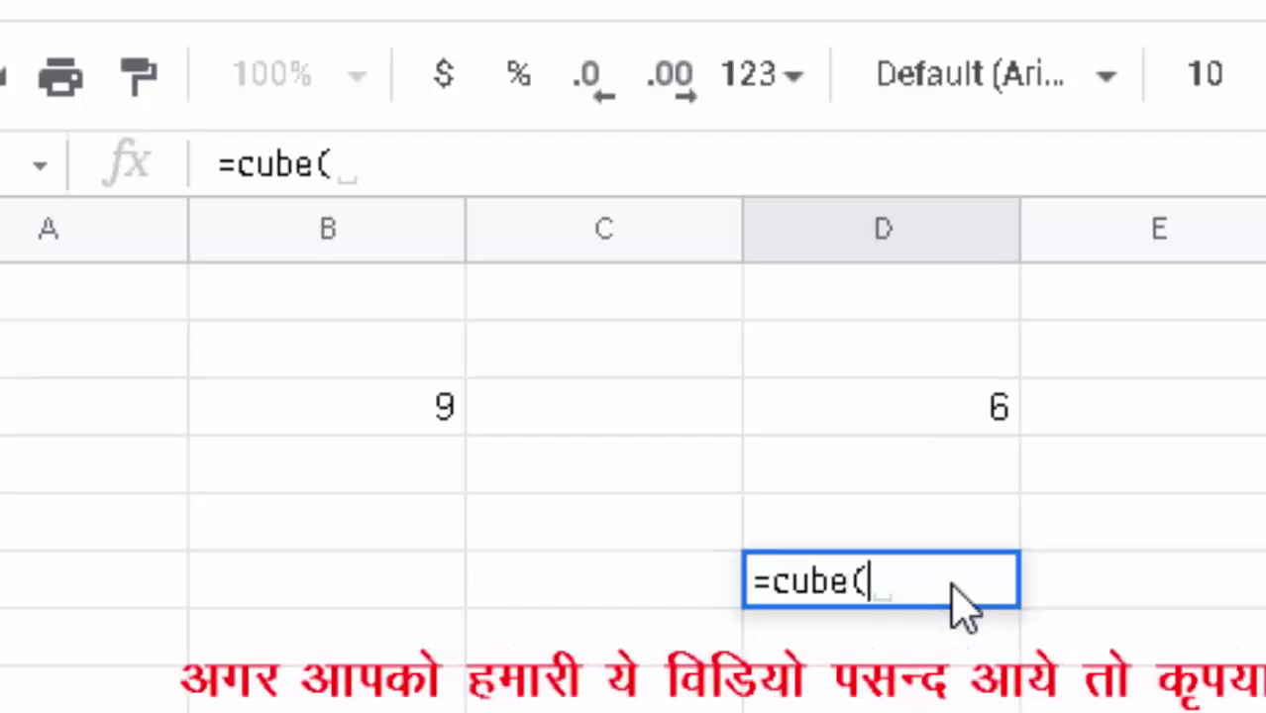
pyautogui.write('5)')
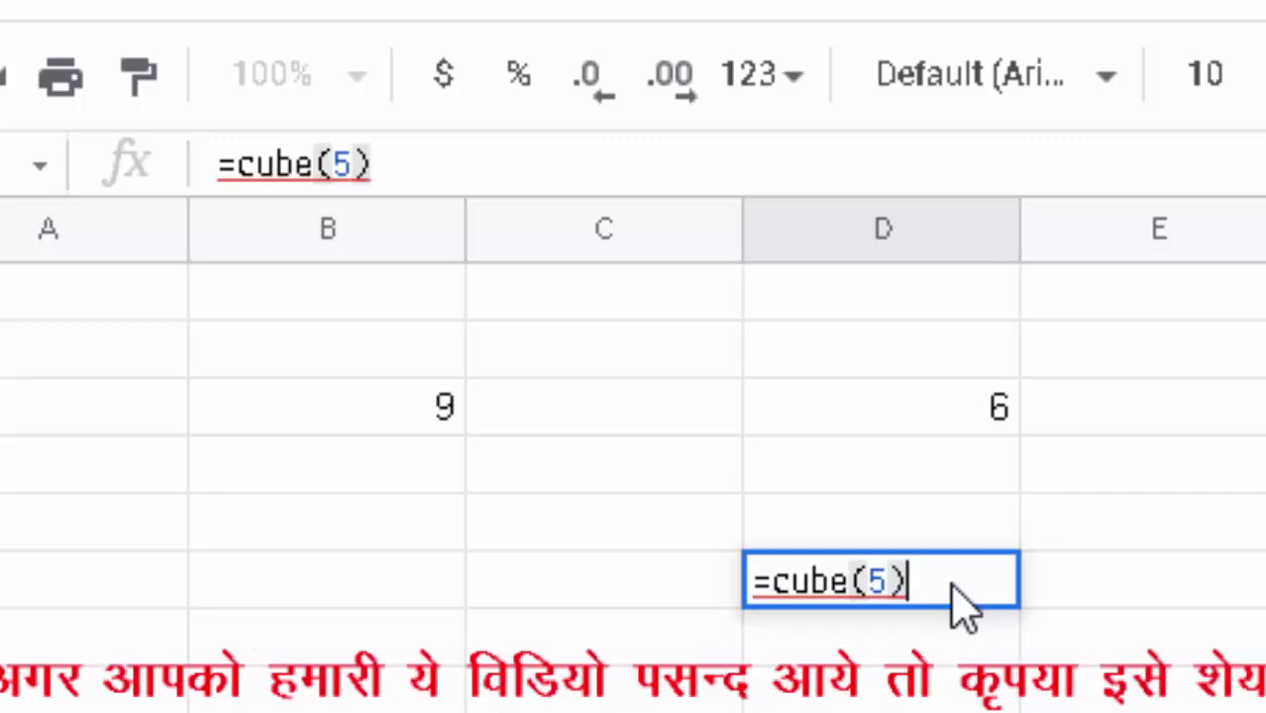
pyautogui.press('Return')
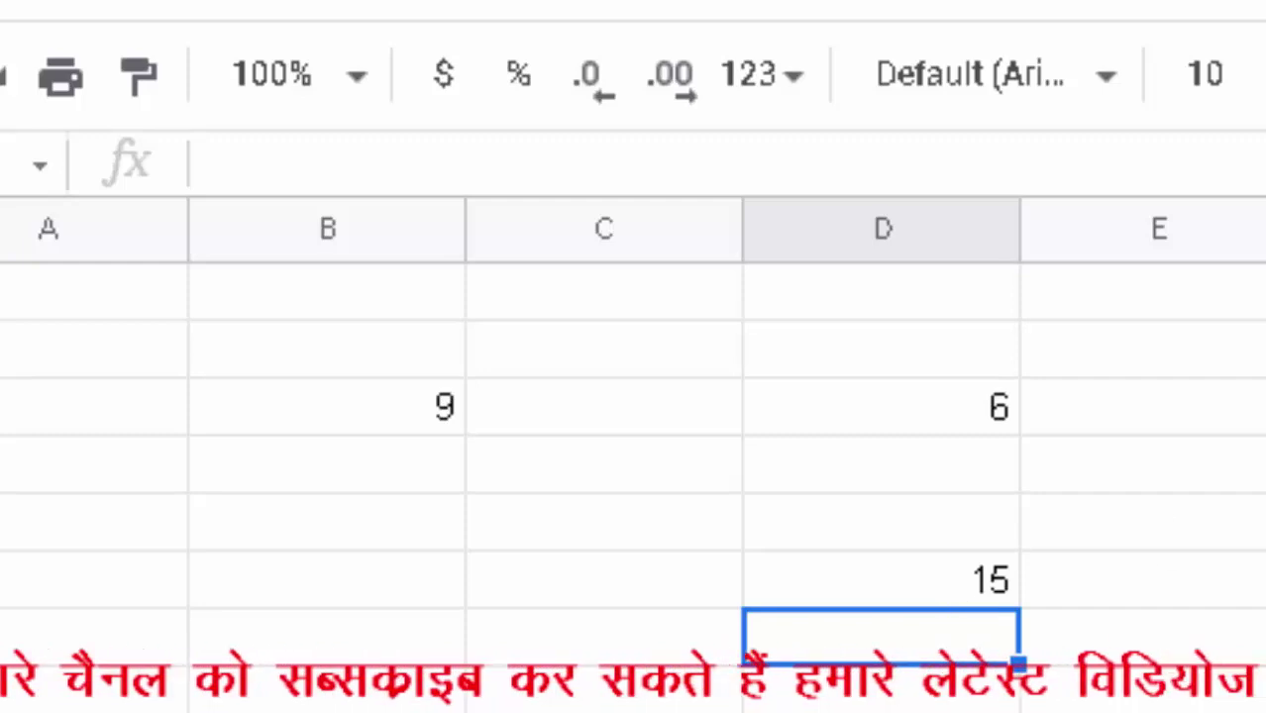
# - Enter =cube(10) in F3 to show 30, then reopen the cube script project
pyautogui.click(1207, 362)
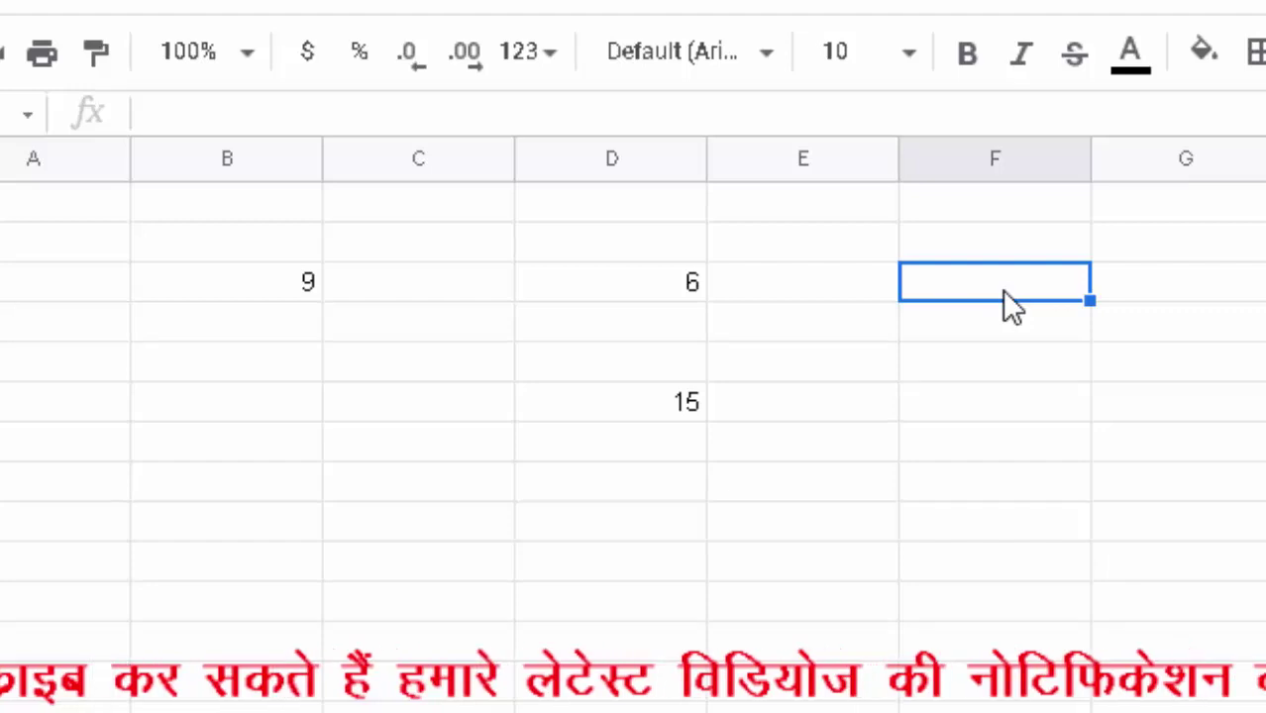
pyautogui.write('c')
pyautogui.press('BackSpace')
pyautogui.write('=')
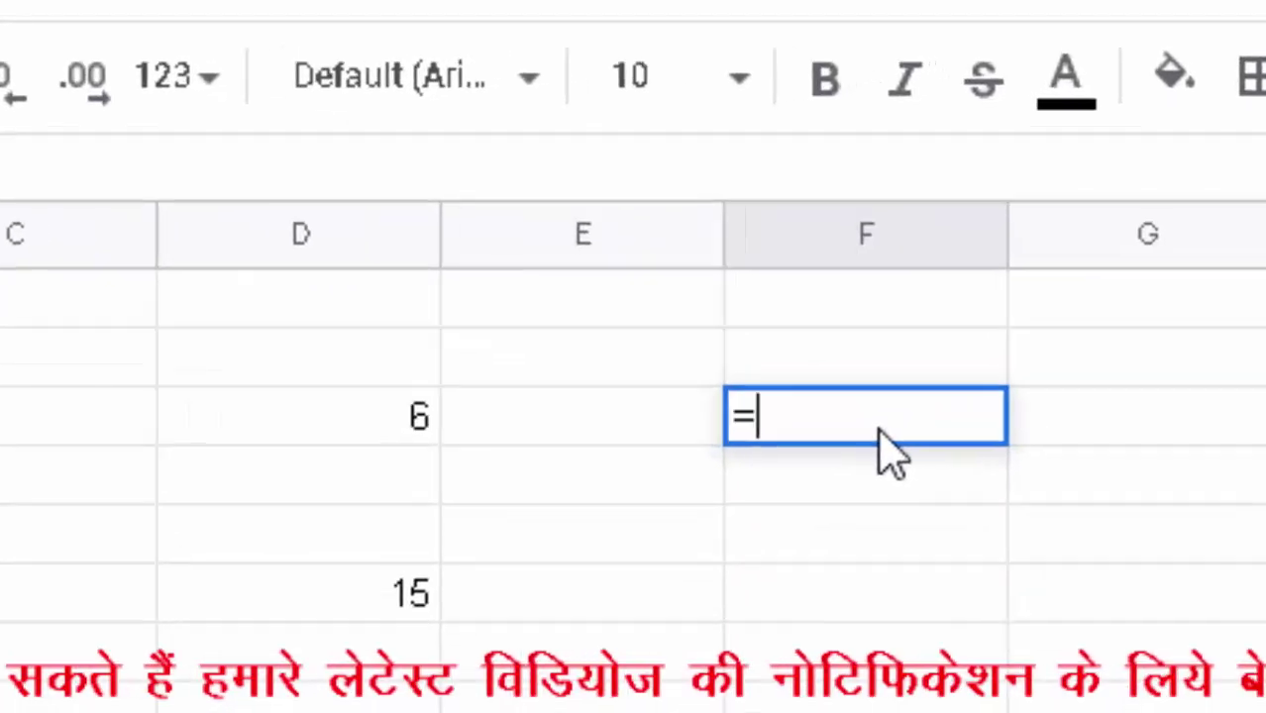
pyautogui.write('cube(')
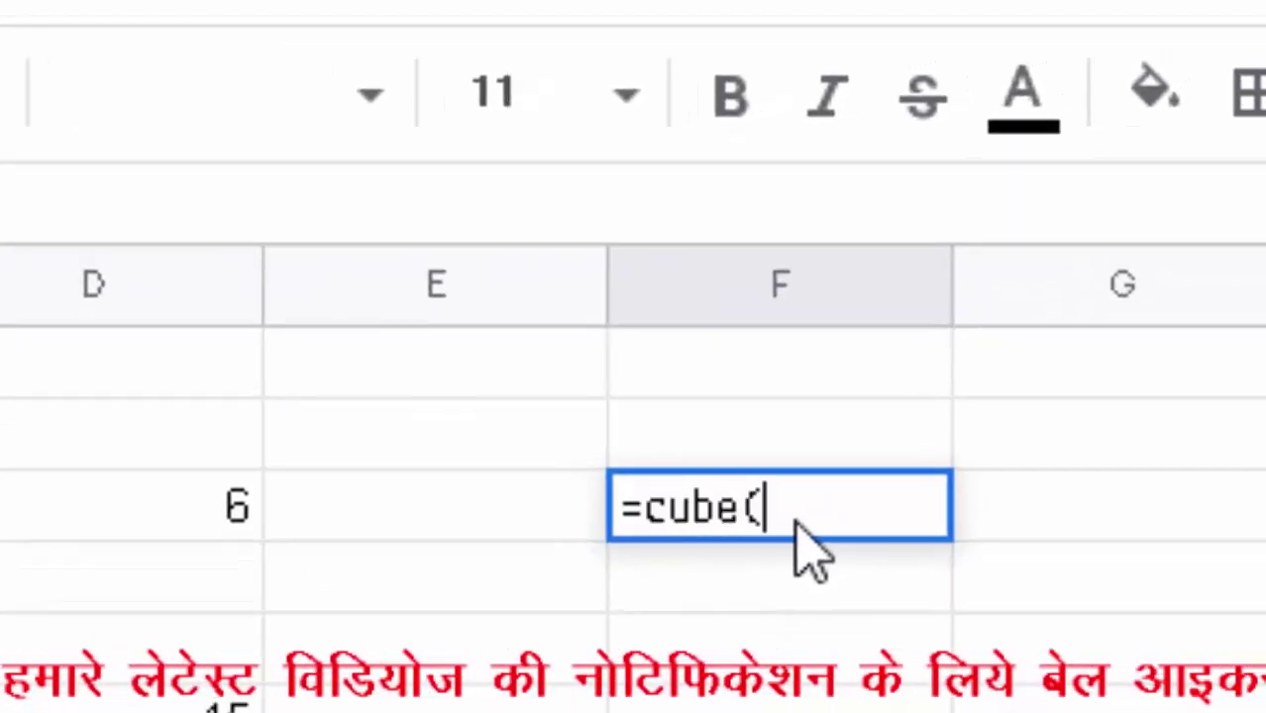
pyautogui.write('10')
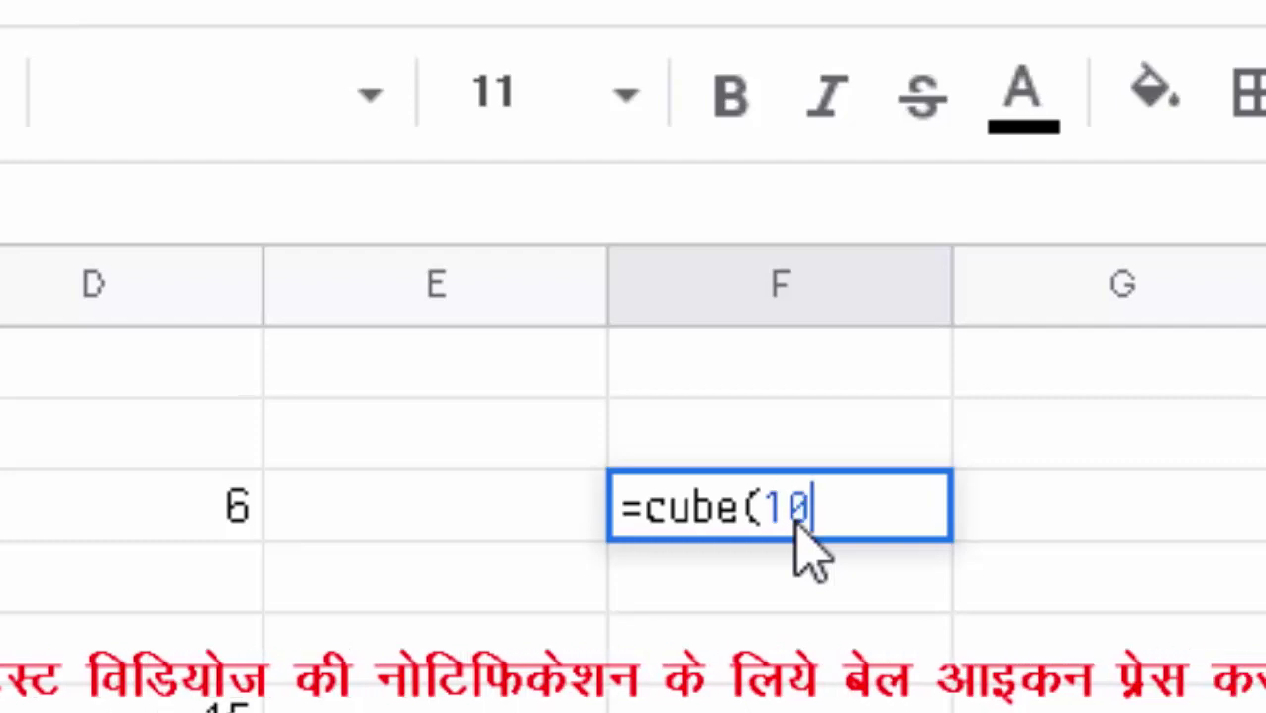
pyautogui.write(')')
pyautogui.press('Return')
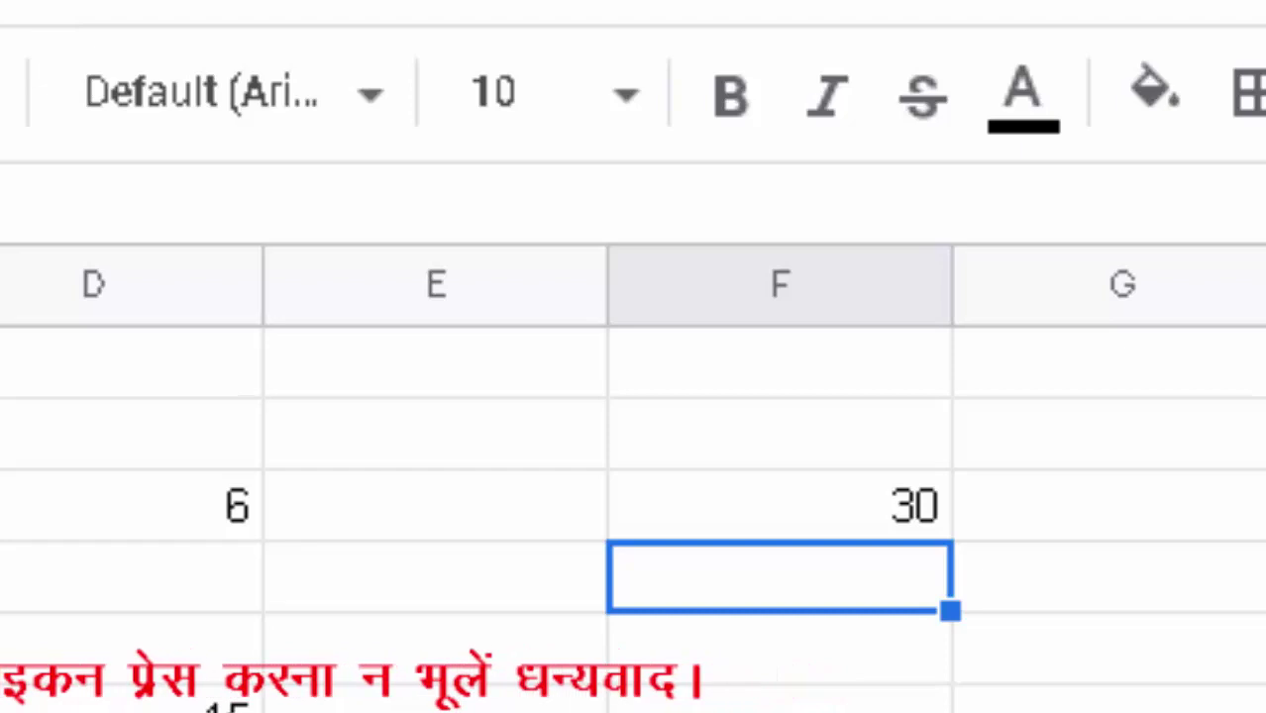
pyautogui.click(620, 260)
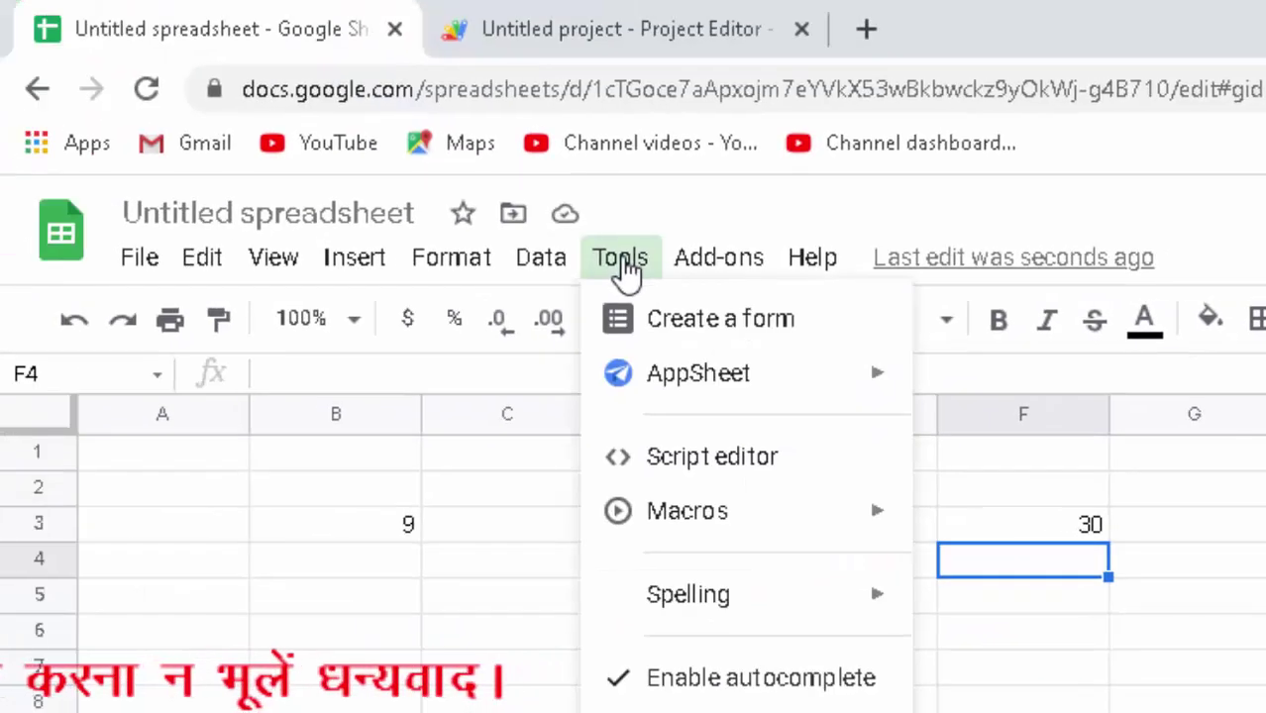
pyautogui.click(715, 459)
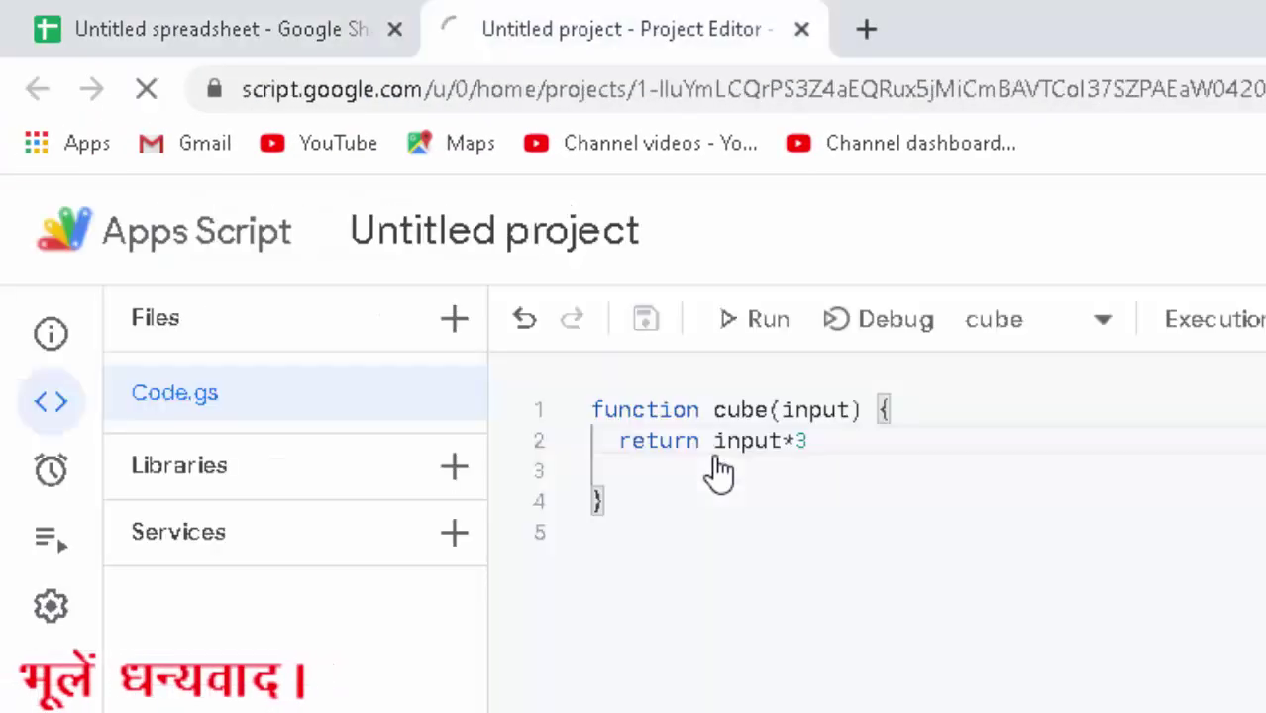